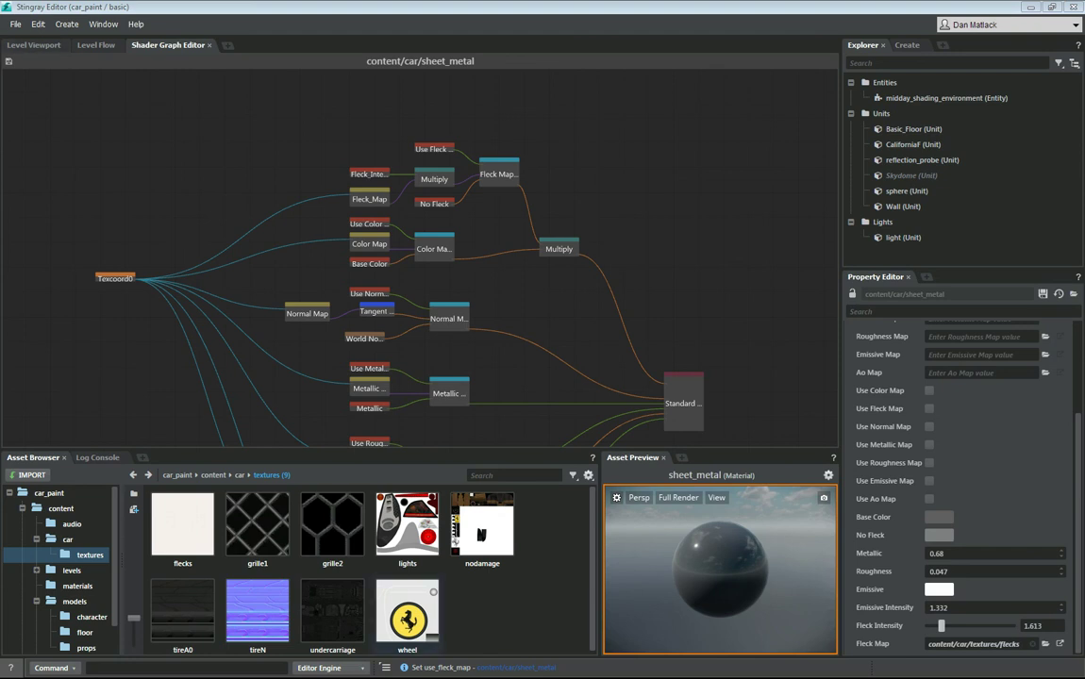
# Step: View the car in the level viewport, examining its grey paint from the front, side and above
pyautogui.click(34, 45)
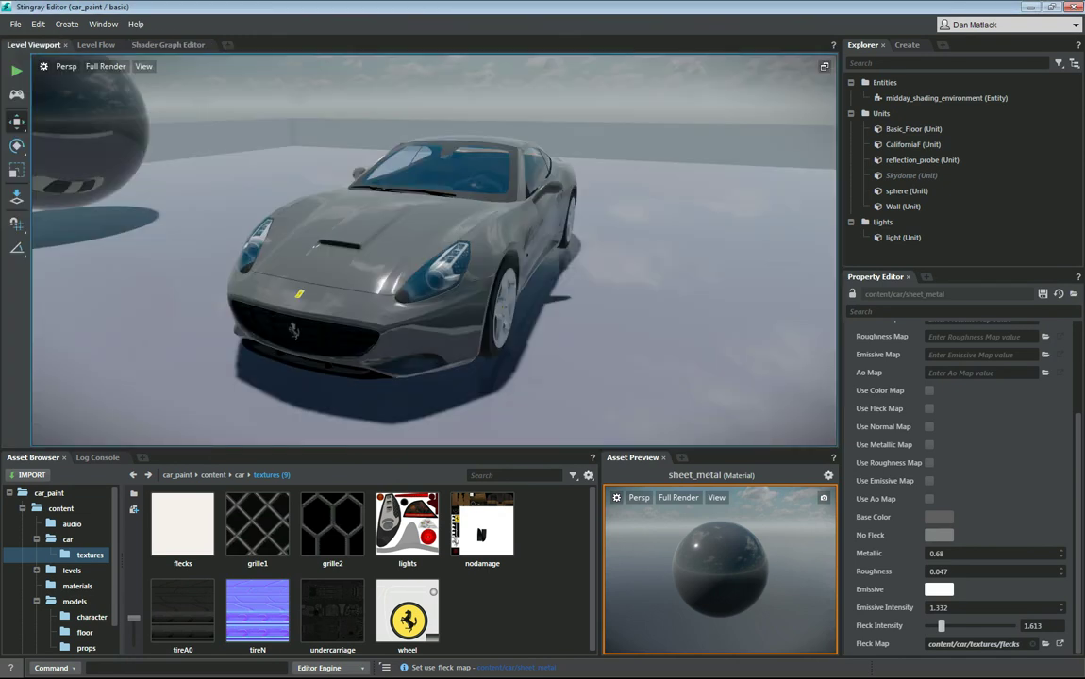
pyautogui.press('s')
pyautogui.moveTo(434, 250); pyautogui.dragTo(321, 211, button='right')
pyautogui.press('s')
pyautogui.press('w')
pyautogui.press('w')
pyautogui.press('a')
pyautogui.press('w')
pyautogui.press('d')
pyautogui.press('s')
pyautogui.press('d')
pyautogui.keyDown('alt'); pyautogui.moveTo(245, 228); pyautogui.dragTo(217, 225); pyautogui.keyUp('alt')
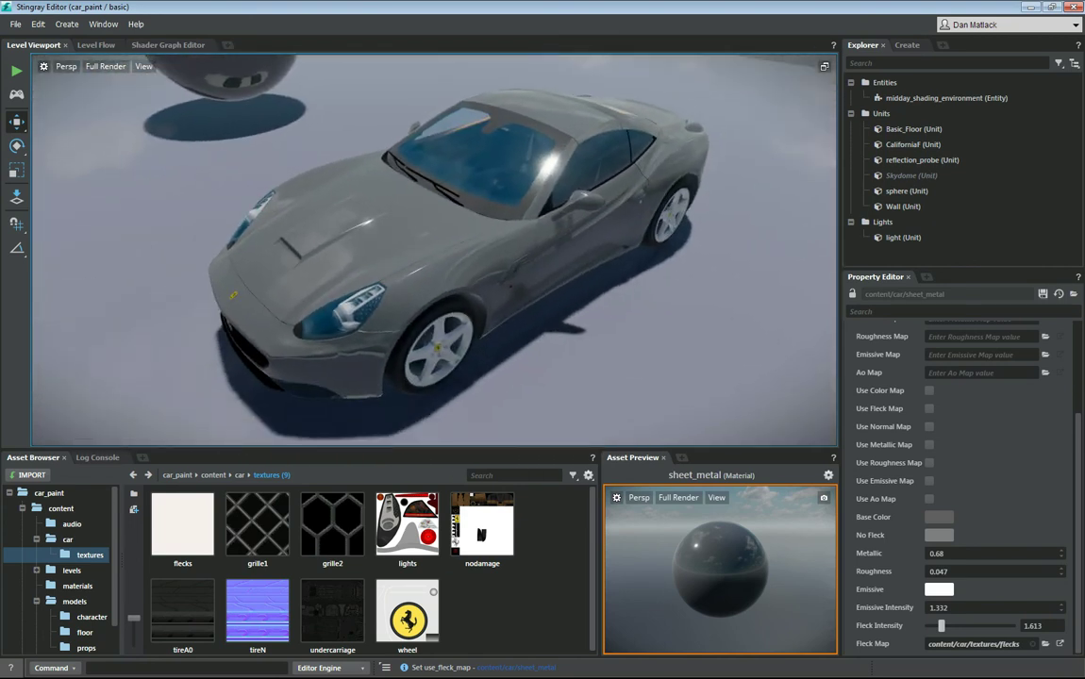
# Step: Open the shader graph of the sheet_metal material from the content/car folder
pyautogui.click(68, 540)
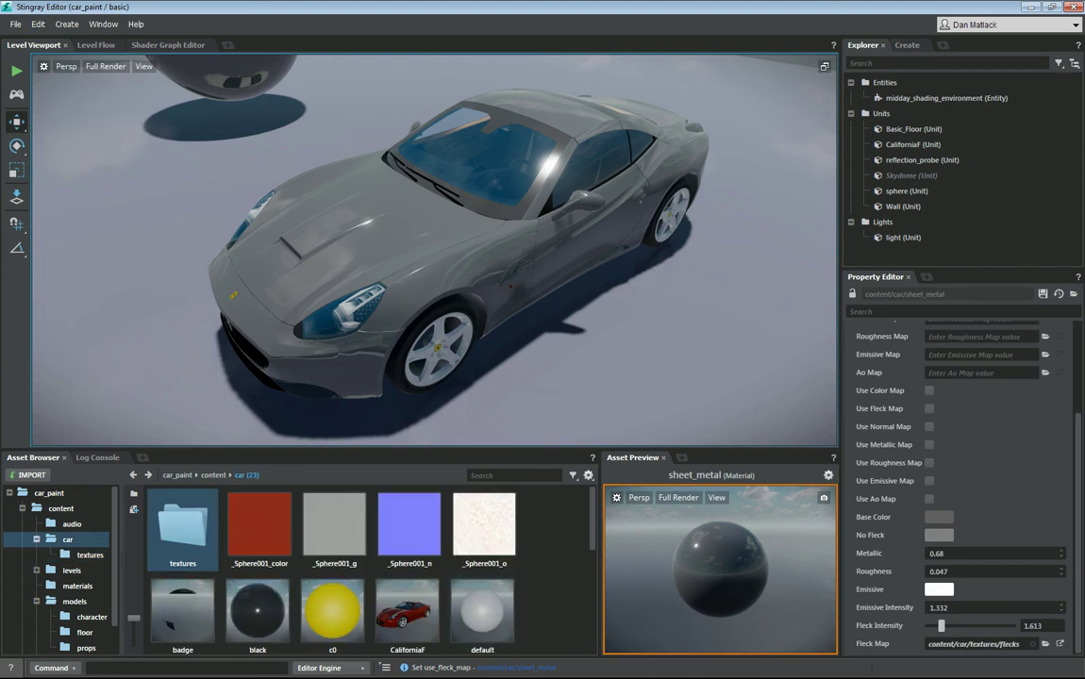
pyautogui.scroll(-5, 368, 566)
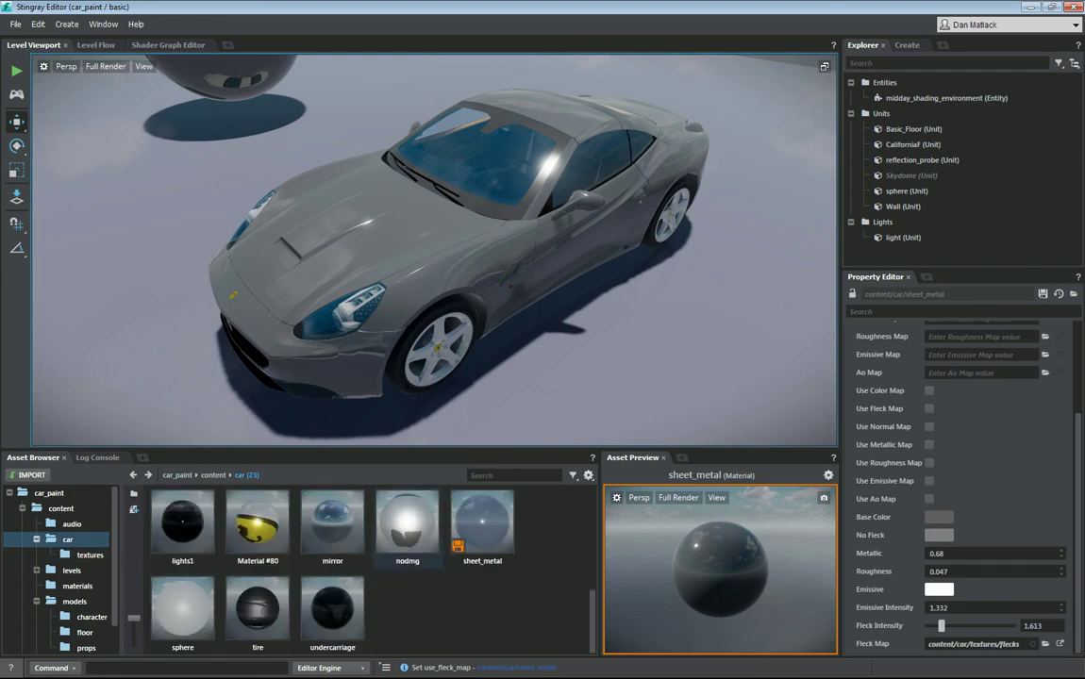
pyautogui.doubleClick(482, 525)
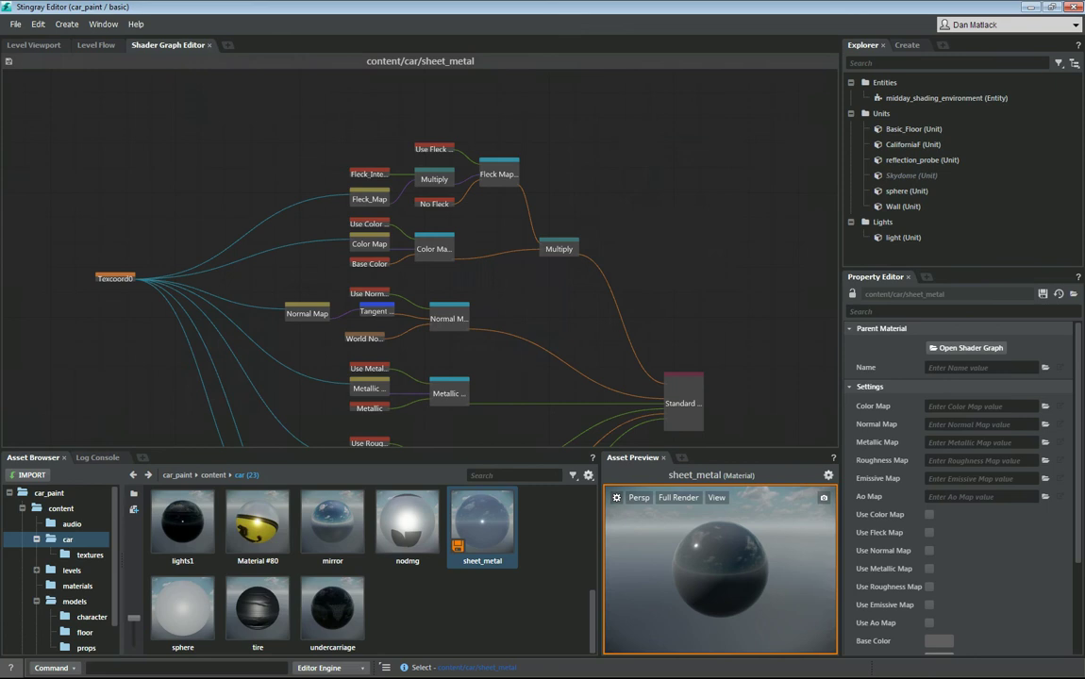
# Step: Examine the sheet_metal graph's connections into the Standard Base node and the fleck and color map branches that are multiplied together
pyautogui.moveTo(631, 436); pyautogui.dragTo(618, 363, button='middle')
pyautogui.scroll(4, 618, 363)
pyautogui.scroll(-4, 618, 362)
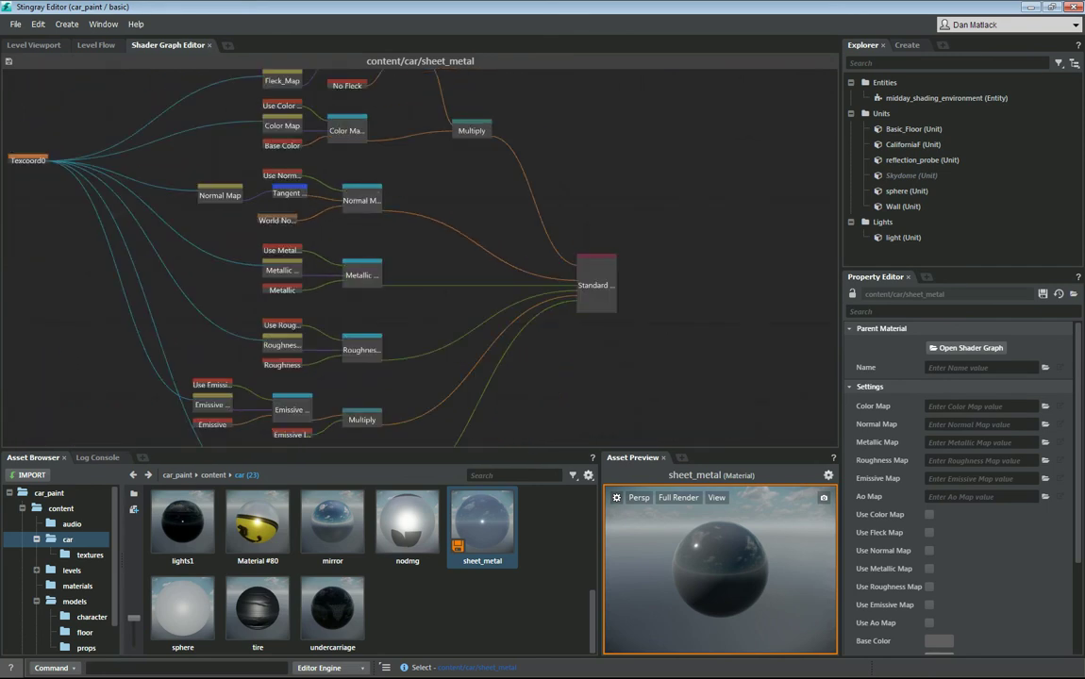
pyautogui.moveTo(288, 192); pyautogui.dragTo(278, 198)
pyautogui.moveTo(508, 234); pyautogui.dragTo(419, 253, button='middle')
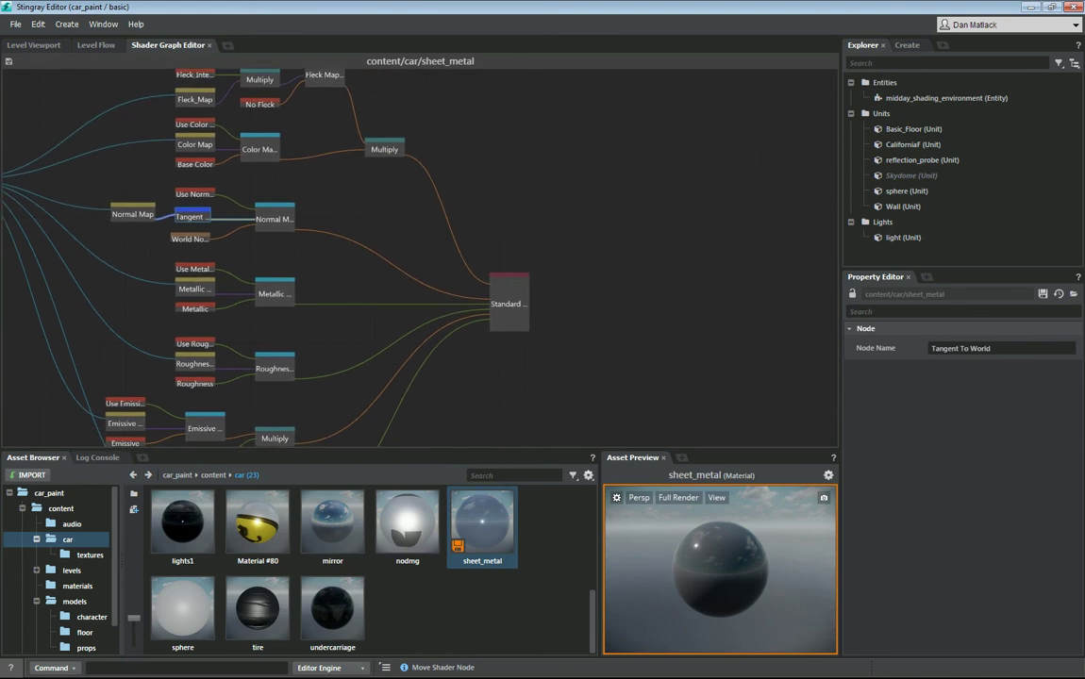
pyautogui.scroll(4, 419, 253)
pyautogui.moveTo(624, 306); pyautogui.dragTo(550, 214, button='middle')
pyautogui.scroll(1, 550, 214)
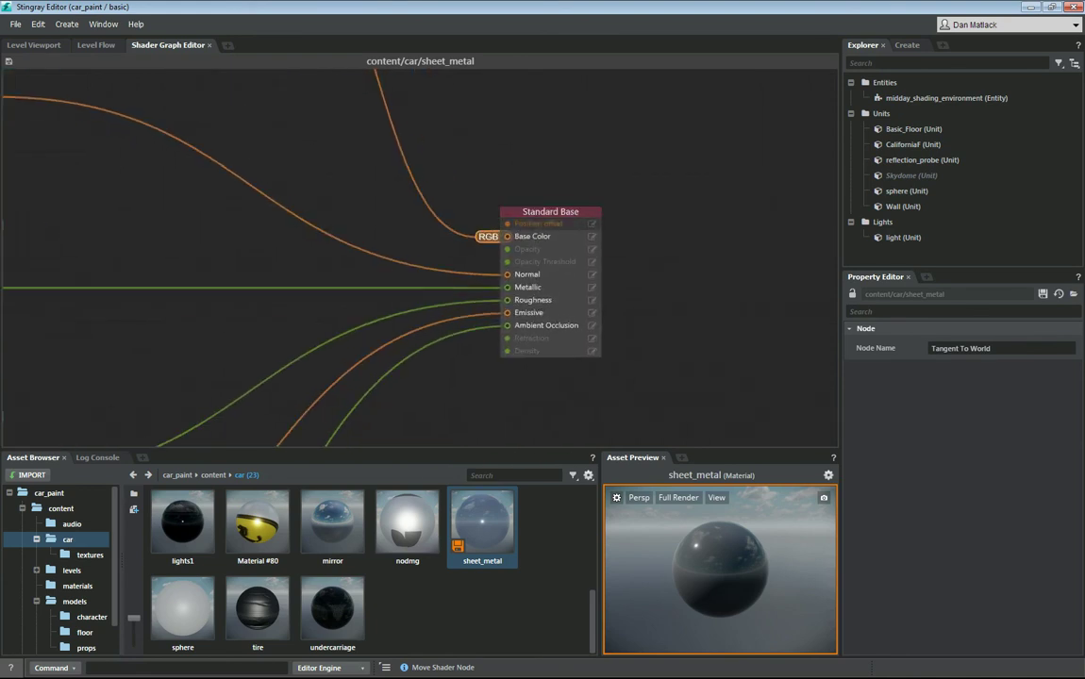
pyautogui.moveTo(401, 127)
pyautogui.mouseDown(button='middle')
pyautogui.moveTo(490, 253)
pyautogui.moveTo(618, 378)
pyautogui.mouseUp(button='middle')
pyautogui.scroll(1, 618, 377)
pyautogui.moveTo(435, 116)
pyautogui.mouseDown(button='middle')
pyautogui.moveTo(562, 300)
pyautogui.moveTo(559, 289)
pyautogui.moveTo(587, 271)
pyautogui.moveTo(688, 292)
pyautogui.mouseUp(button='middle')
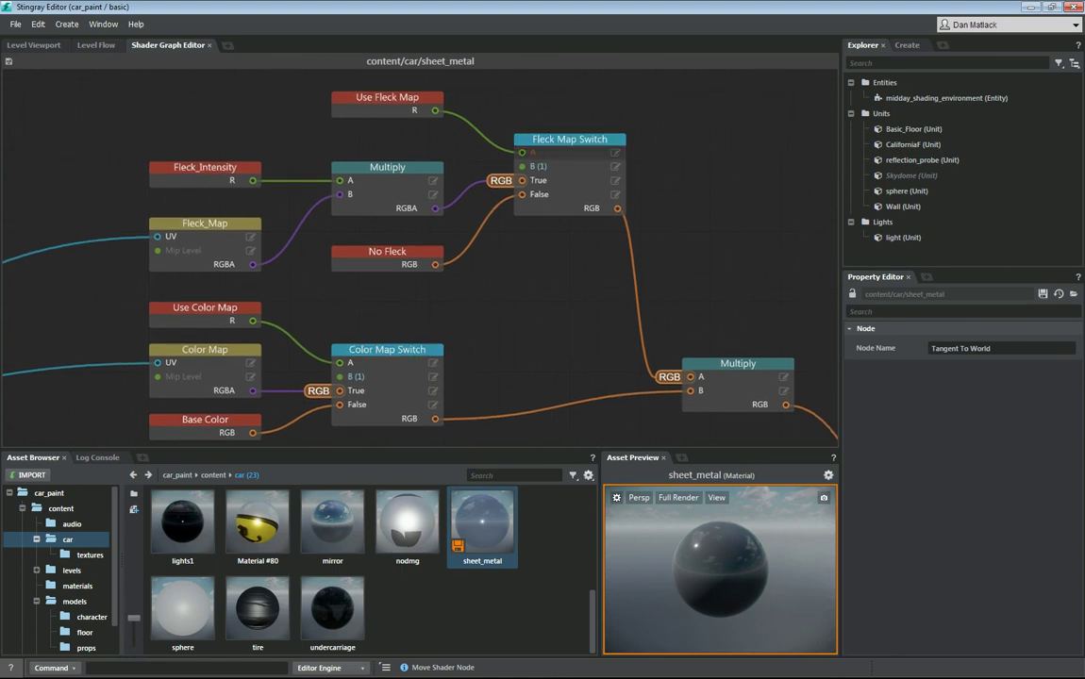
# Step: Inspect the properties of the Fleck Map Switch, Fleck_Map, Fleck_Intensity and Use Fleck Map nodes
pyautogui.click(609, 149)
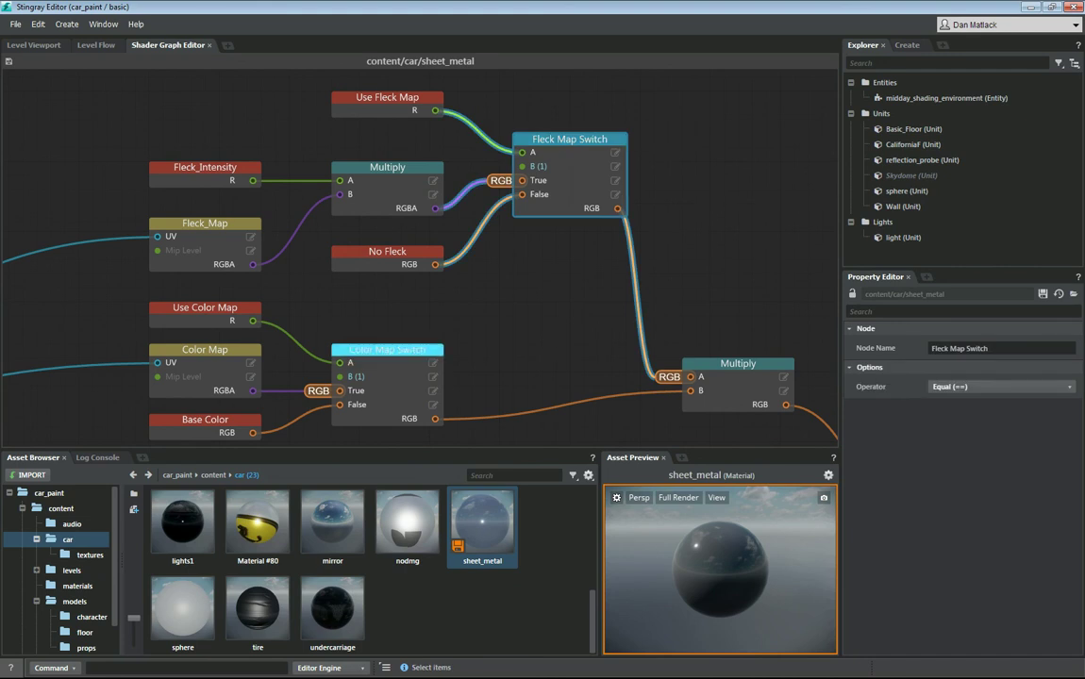
pyautogui.moveTo(566, 293); pyautogui.dragTo(609, 287, button='middle')
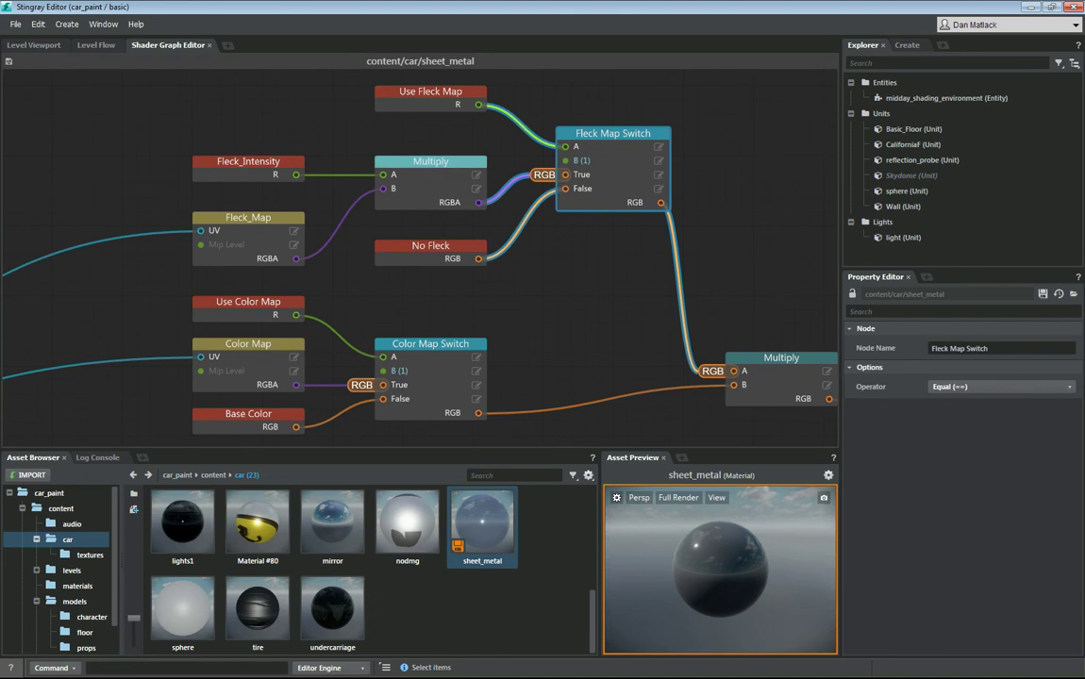
pyautogui.click(247, 219)
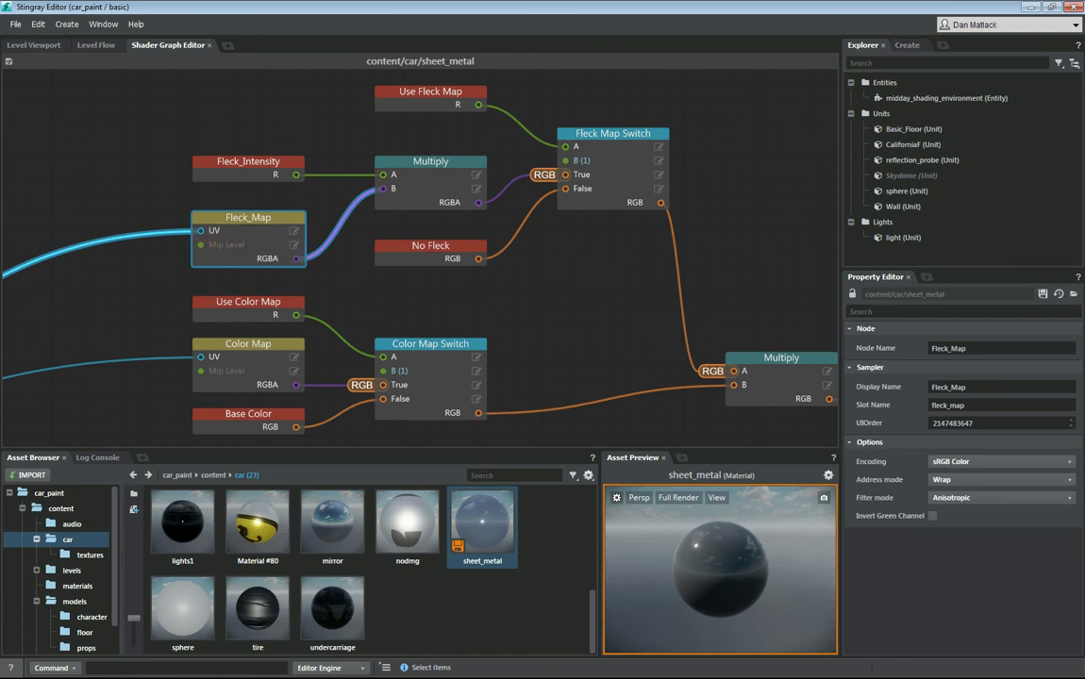
pyautogui.click(247, 162)
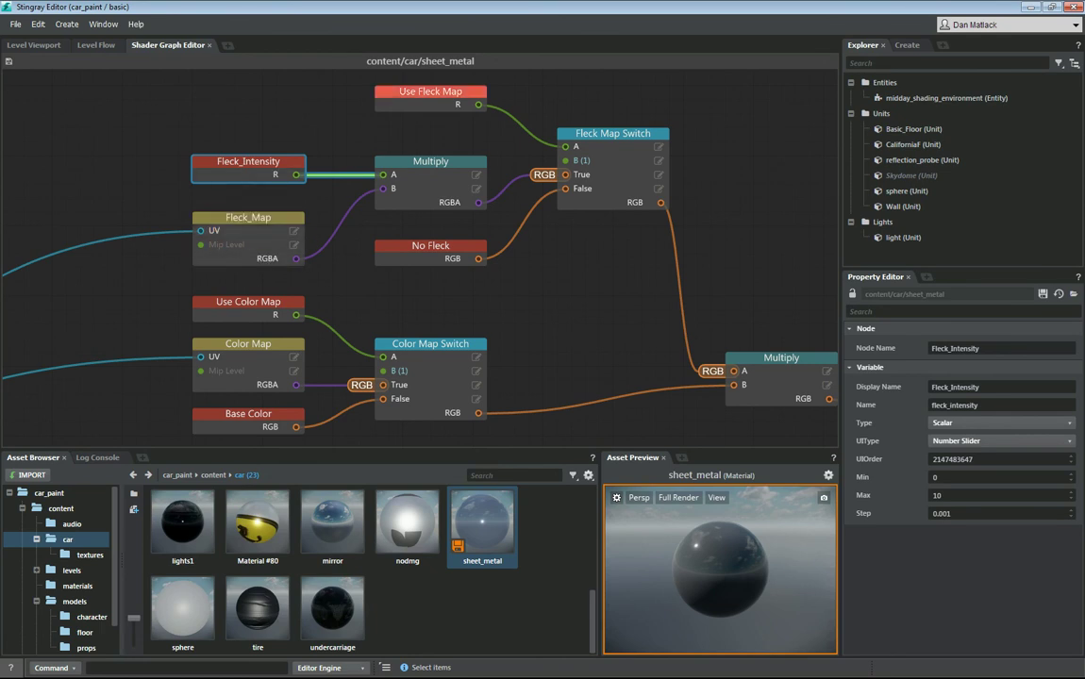
pyautogui.click(430, 93)
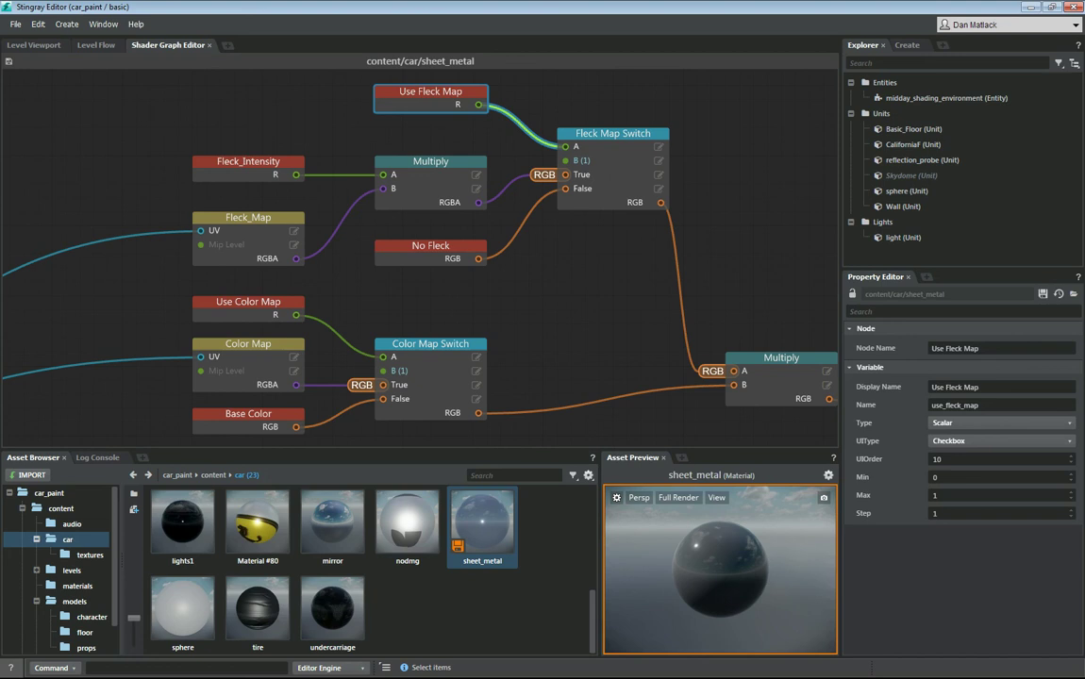
# Step: Show the sheet_metal material's settings beside the car in the level viewport, widen the property area and review the fleck settings
pyautogui.click(409, 534)
pyautogui.click(483, 532)
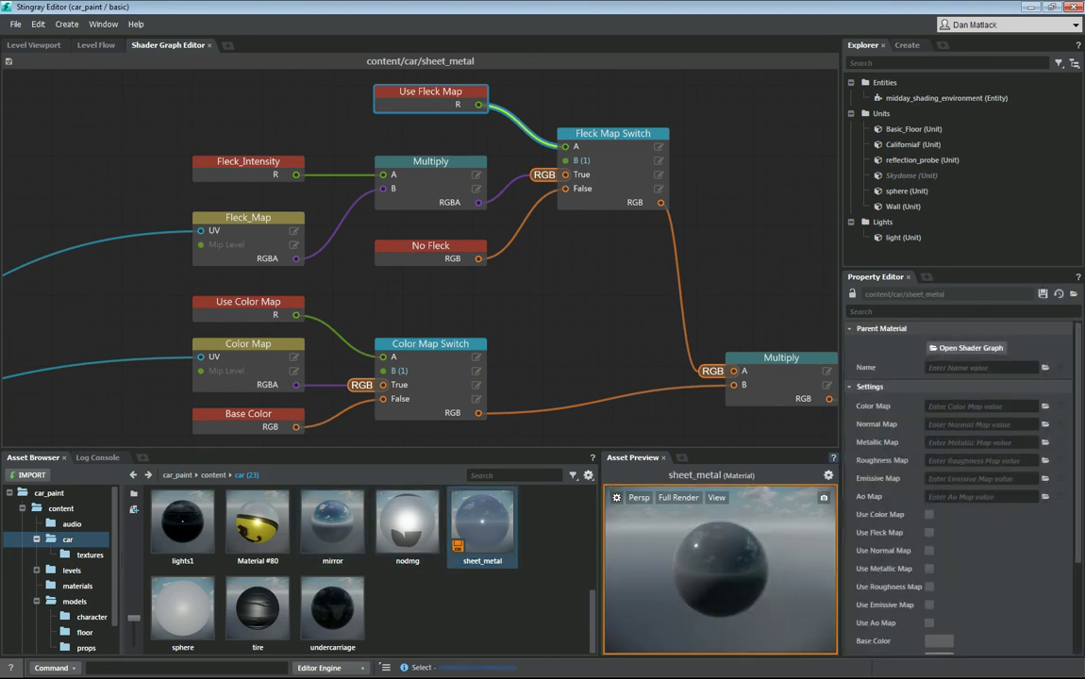
pyautogui.click(34, 46)
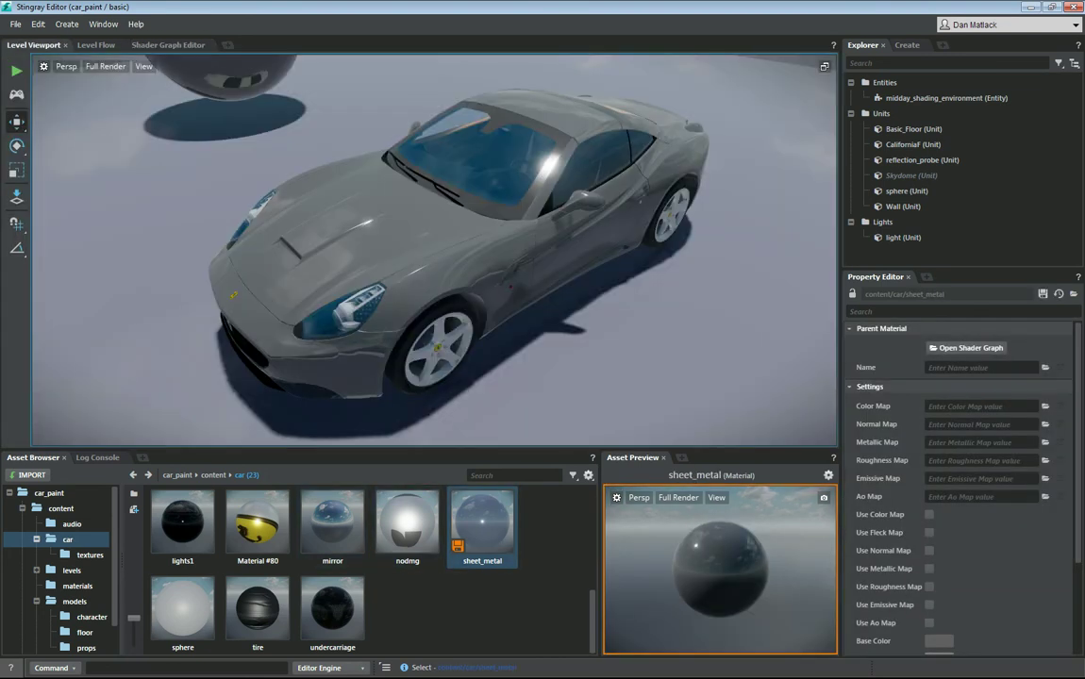
pyautogui.moveTo(840, 320); pyautogui.dragTo(772, 321)
pyautogui.scroll(-3, 925, 472)
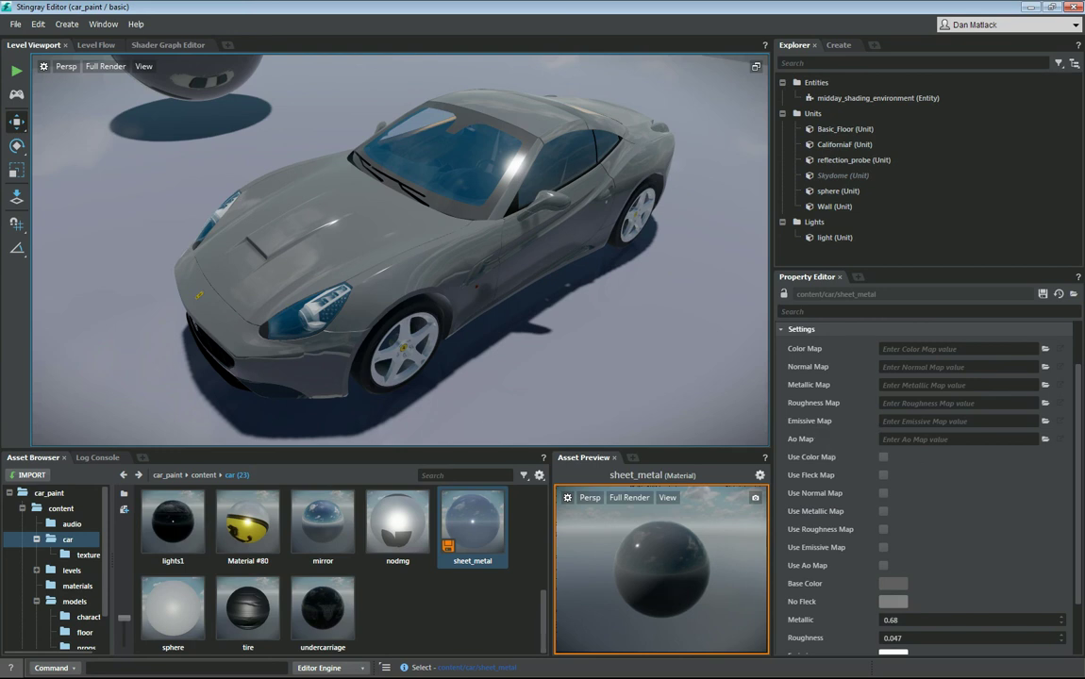
pyautogui.scroll(-3, 802, 424)
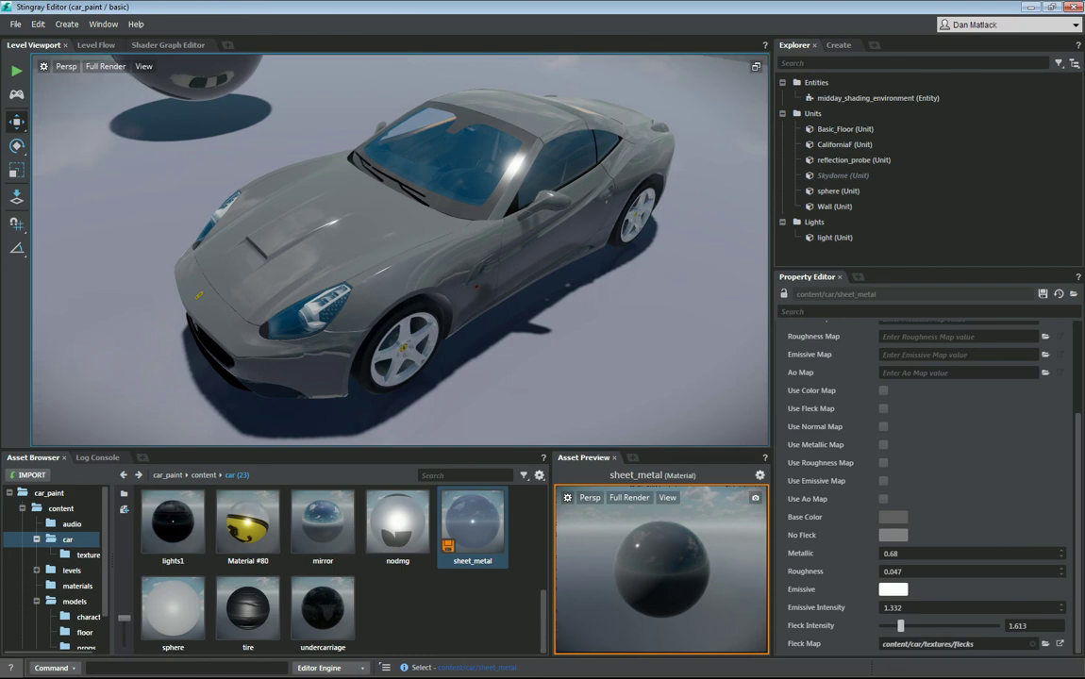
# Step: Look up the flecks texture in the car's textures folder and examine its noise pattern in Photoshop at up to 600% zoom
pyautogui.scroll(3, 331, 566)
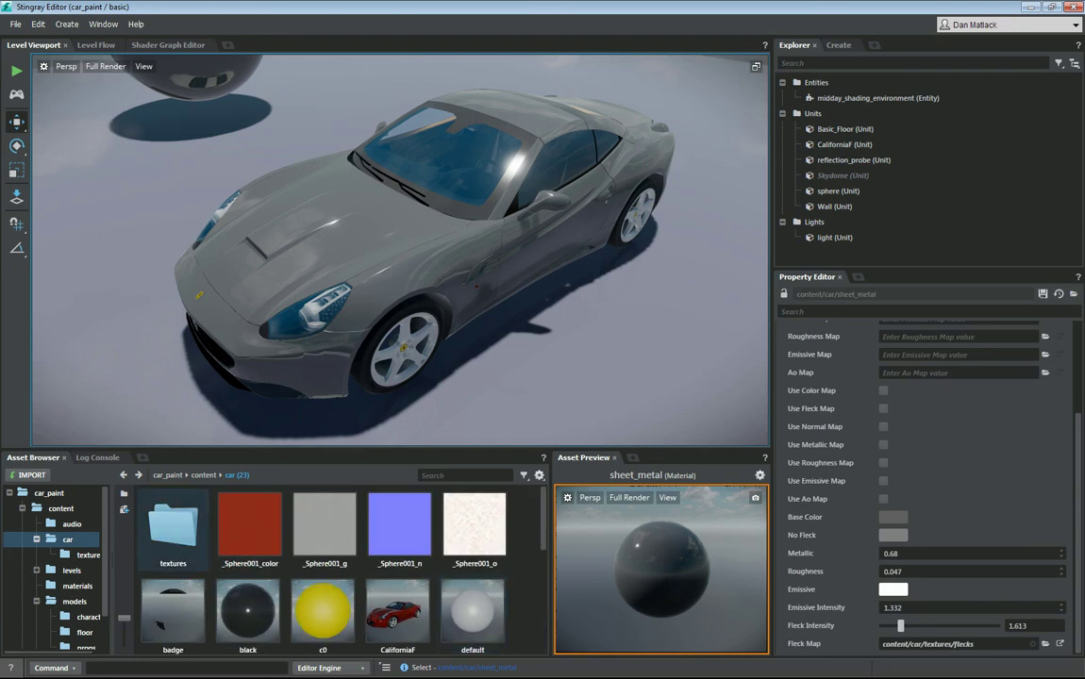
pyautogui.doubleClick(173, 526)
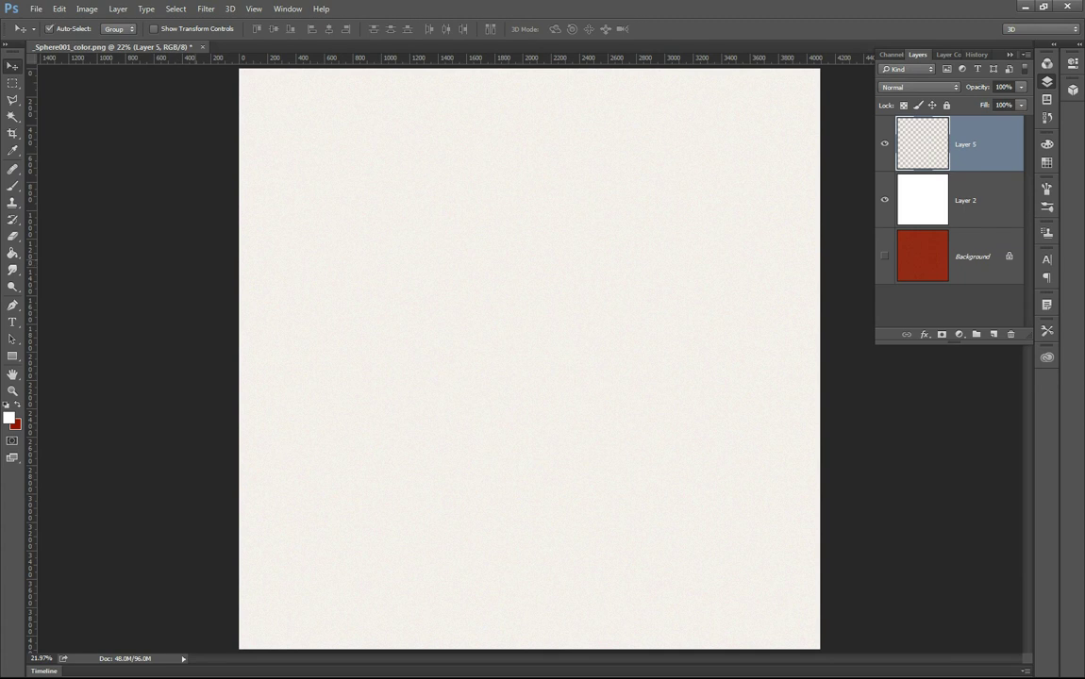
pyautogui.hotkey('ctrl', '+')
pyautogui.hotkey('ctrl', '+')
pyautogui.hotkey('ctrl', '+')
pyautogui.hotkey('ctrl', '+')
pyautogui.hotkey('ctrl', '+')
pyautogui.hotkey('ctrl', '+')
pyautogui.hotkey('ctrl', '+')
pyautogui.hotkey('ctrl', '+')
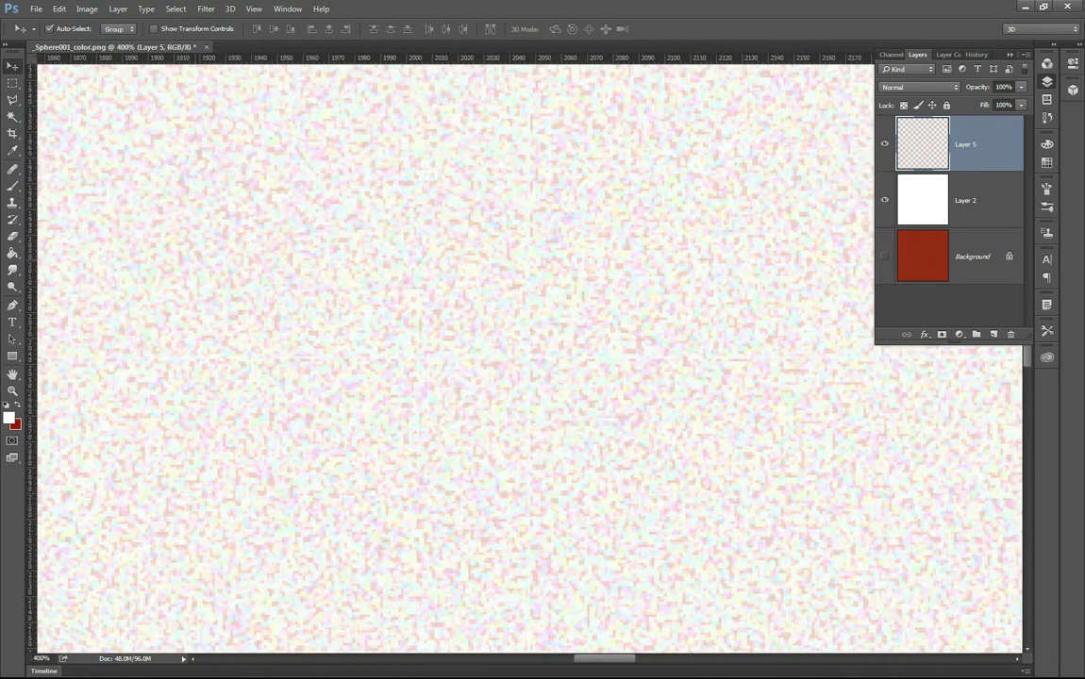
pyautogui.hotkey('ctrl', '+')
pyautogui.hotkey('ctrl', '+')
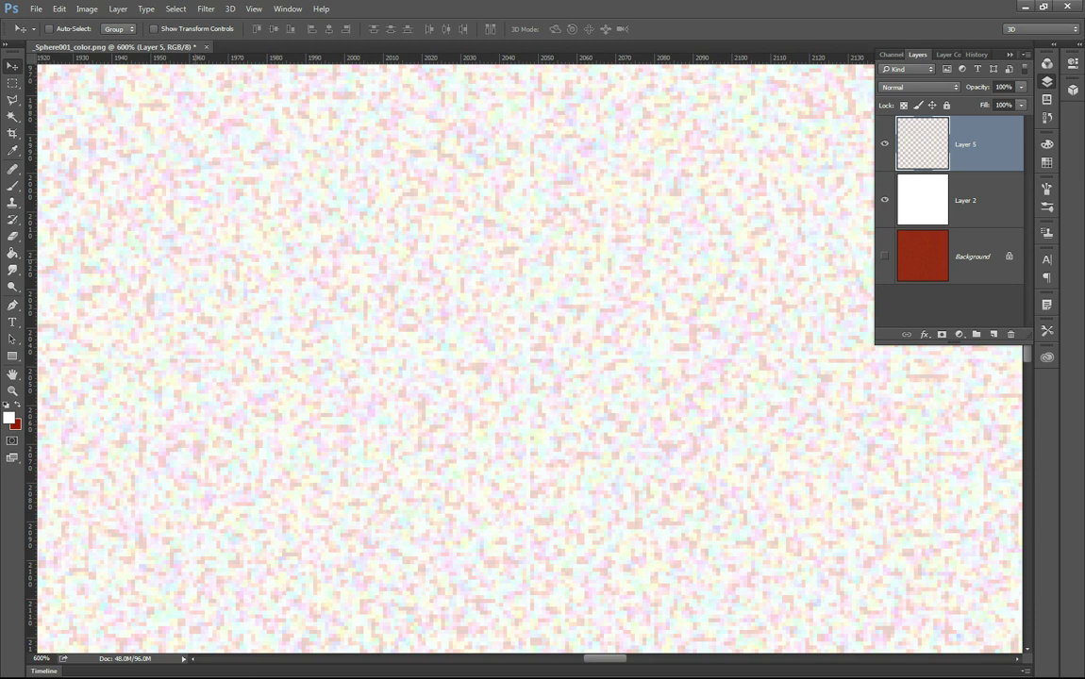
pyautogui.hotkey('ctrl', '0')
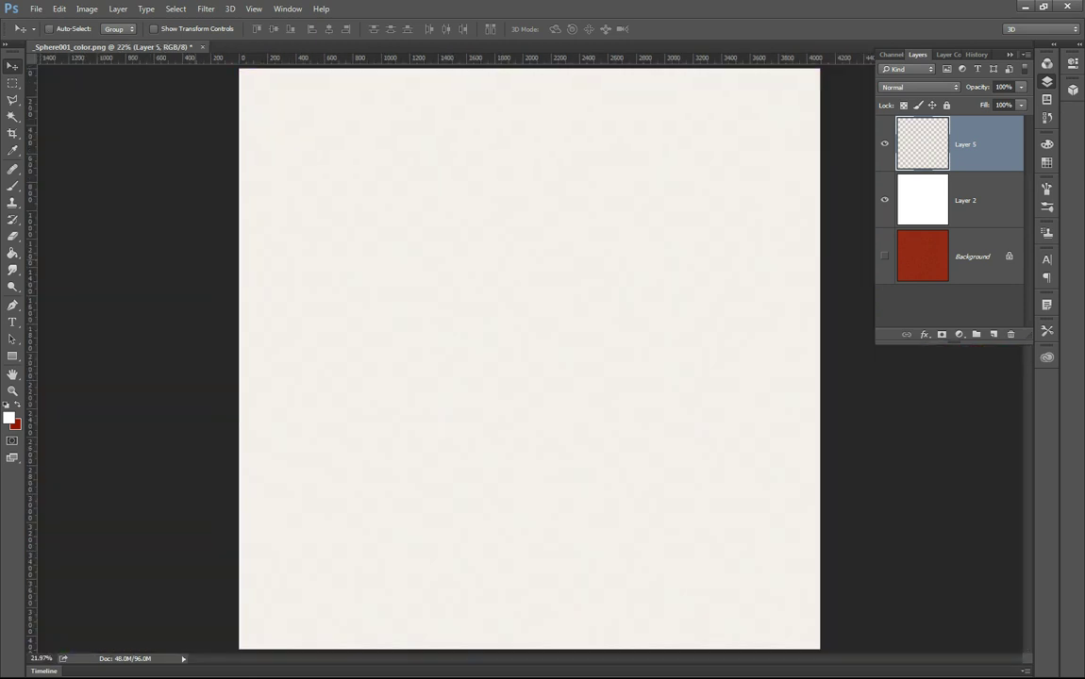
pyautogui.click(1026, 7)
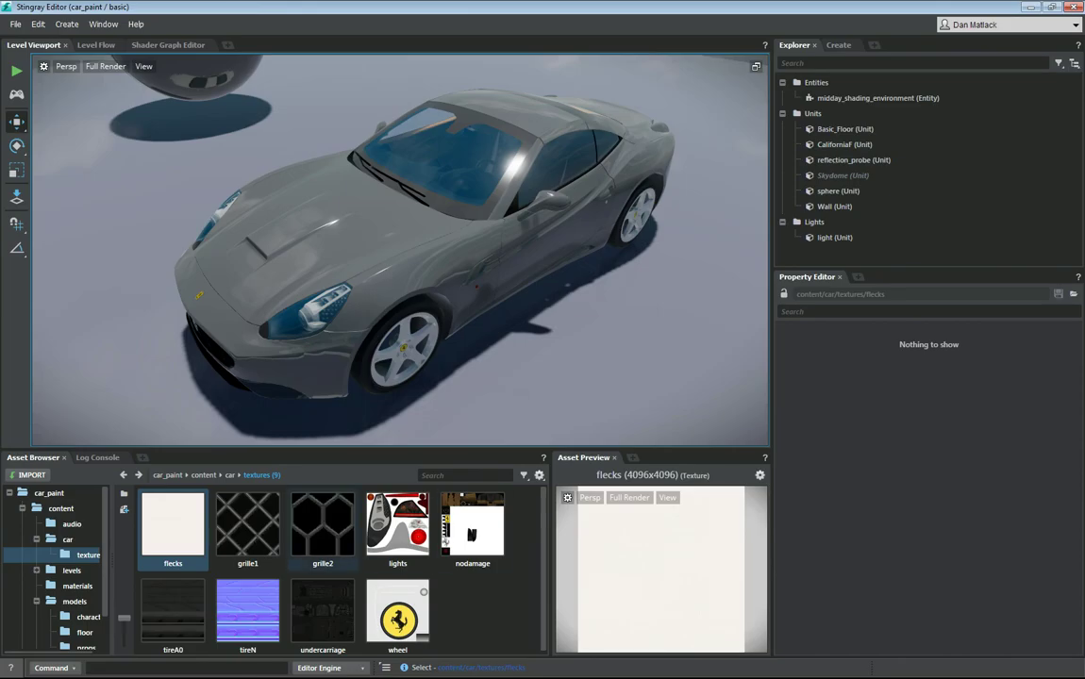
# Step: Enable Use Fleck Map on the sheet_metal material in the car folder and view the car's hood up close
pyautogui.click(67, 540)
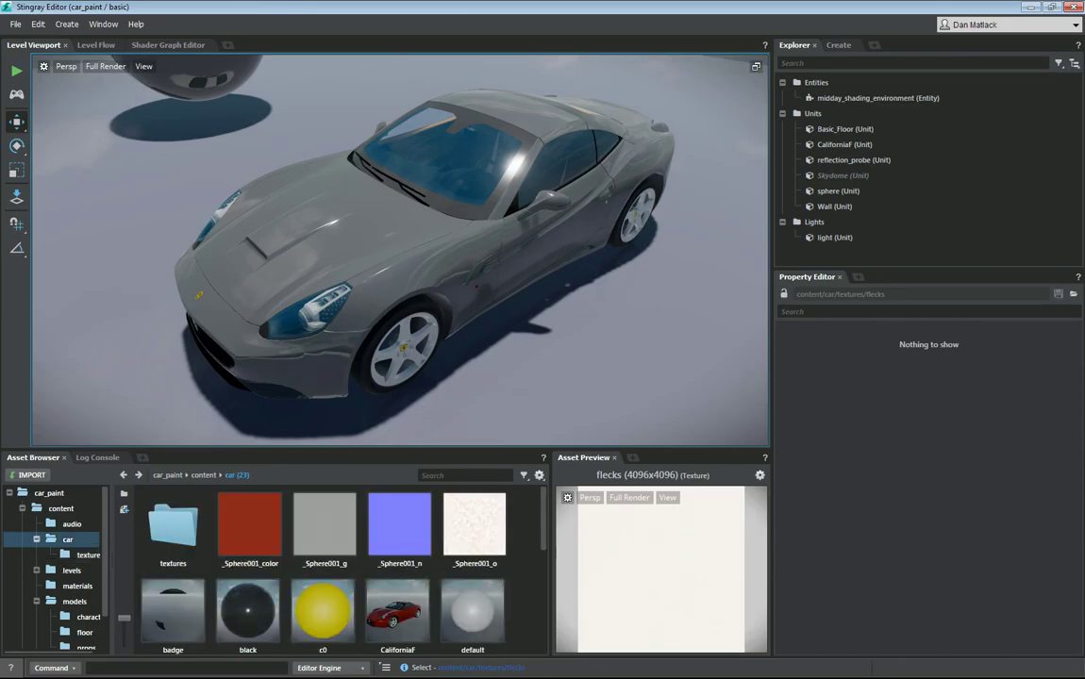
pyautogui.keyDown('alt'); pyautogui.moveTo(400, 251); pyautogui.dragTo(368, 202); pyautogui.keyUp('alt')
pyautogui.scroll(5, 400, 250)
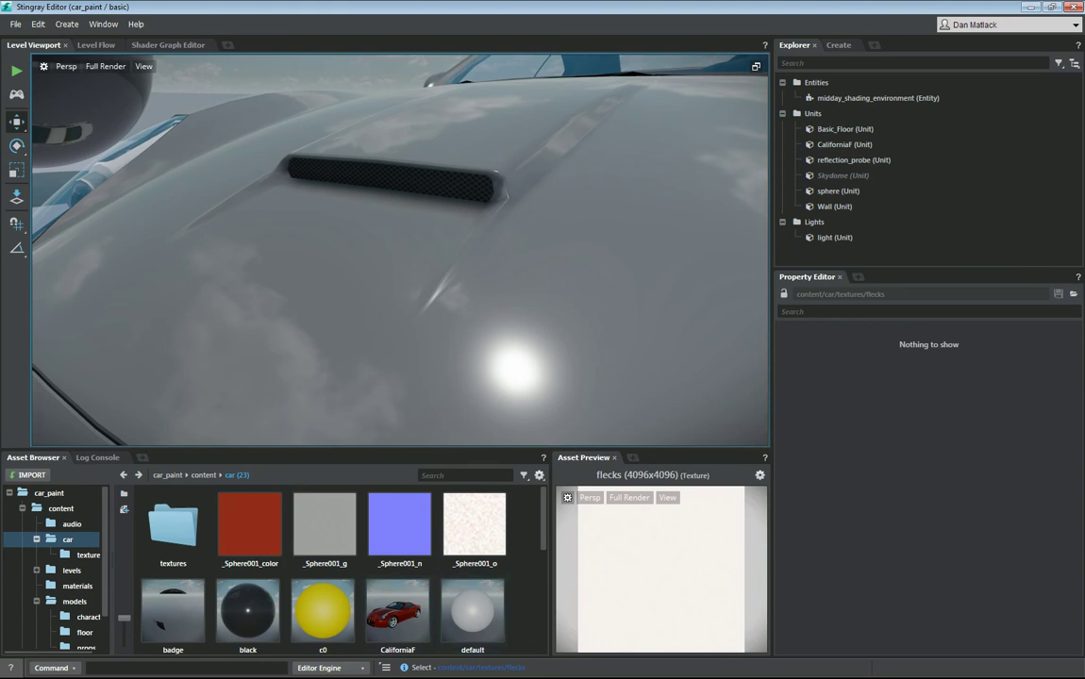
pyautogui.scroll(-3, 472, 604)
pyautogui.click(472, 524)
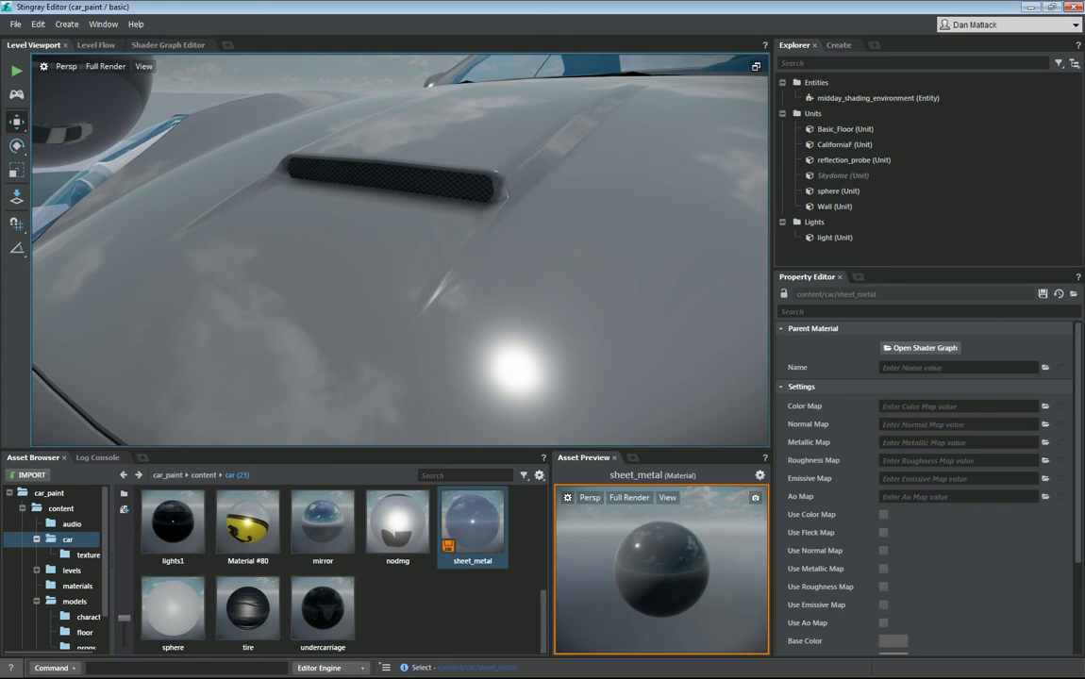
pyautogui.click(883, 532)
pyautogui.moveTo(401, 249); pyautogui.dragTo(613, 269, button='right')
pyautogui.press('s')
pyautogui.press('w')
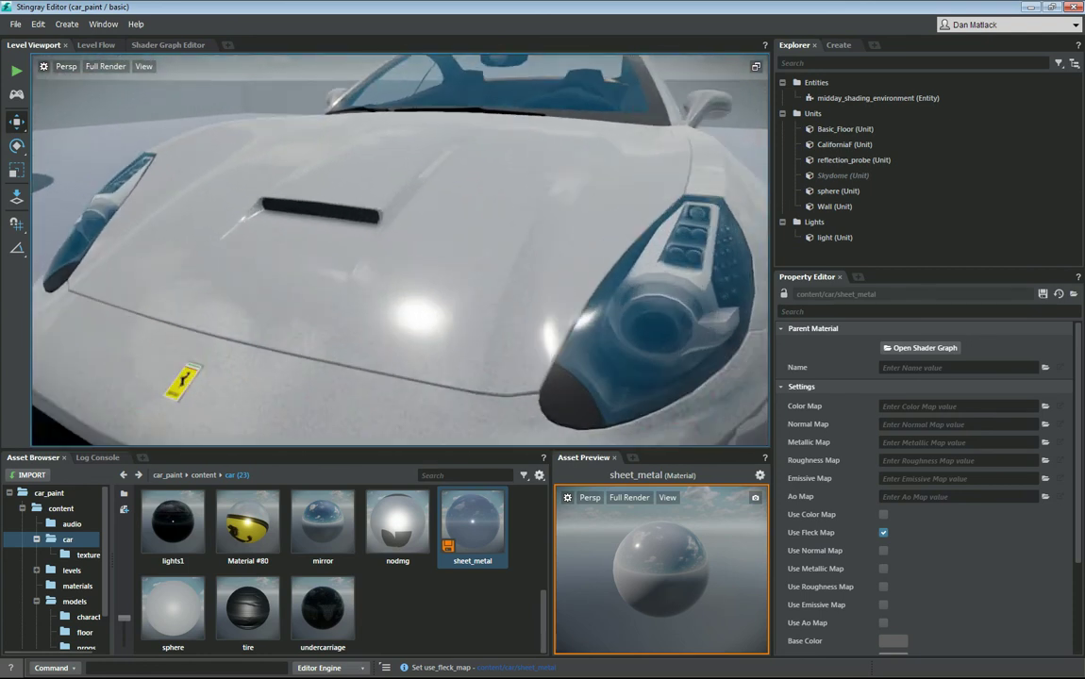
# Step: Set the sheet_metal material's Fleck Intensity to 1
pyautogui.scroll(-3, 925, 481)
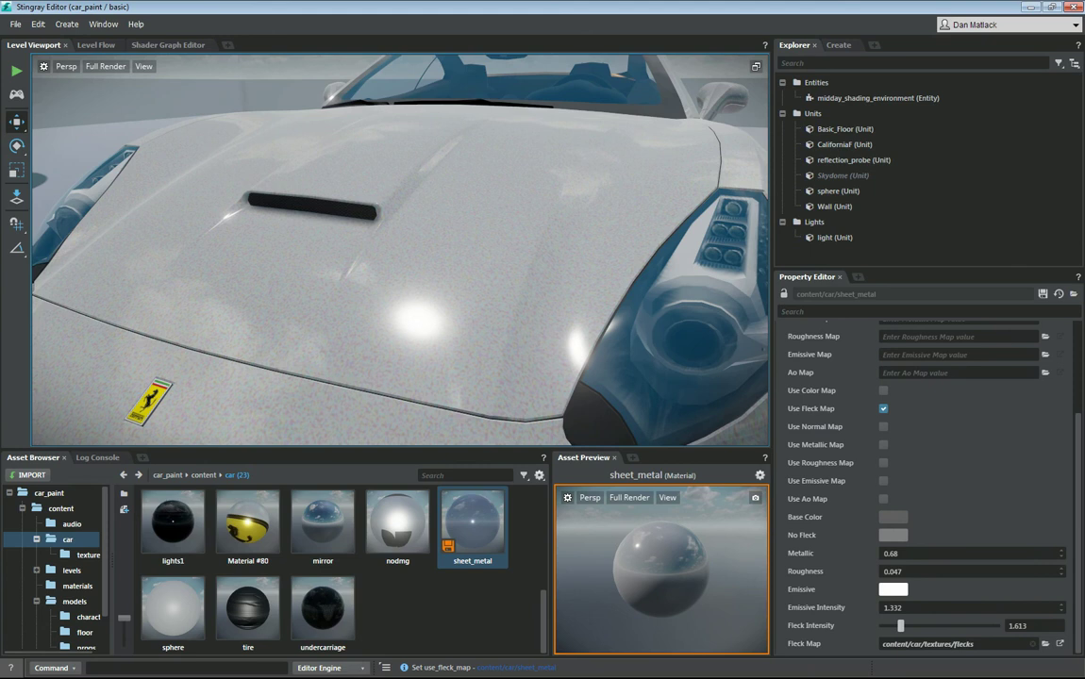
pyautogui.click(1019, 626)
pyautogui.write('1')
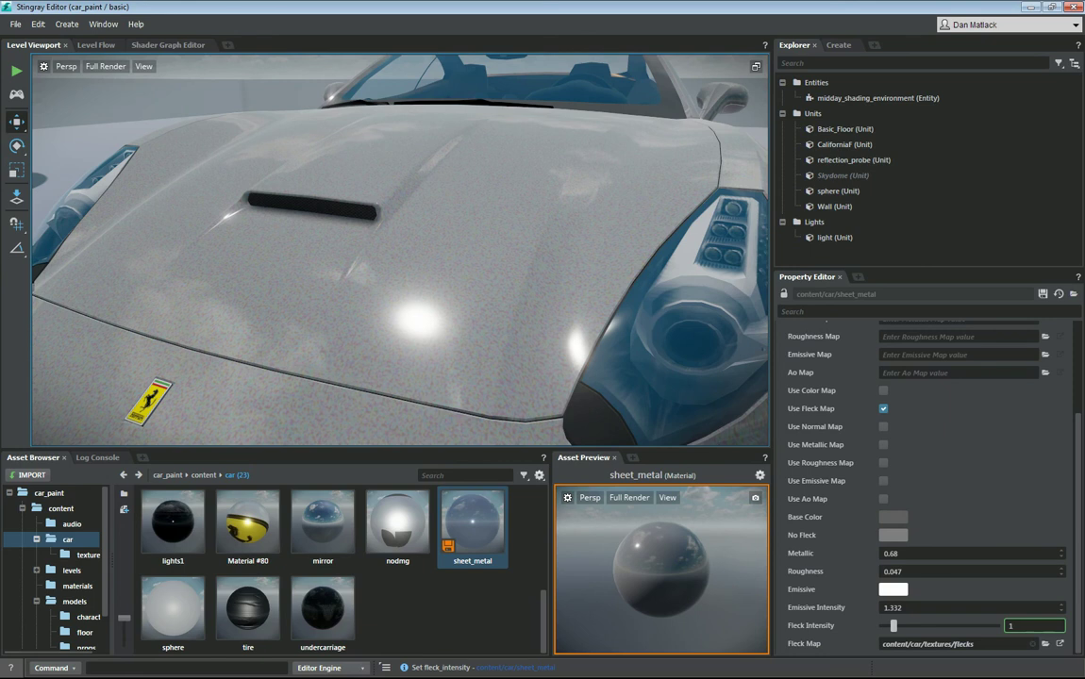
# Step: Change the material's Base Color to a dark red with RGB values 0.114, 0.02, 0.02
pyautogui.click(894, 518)
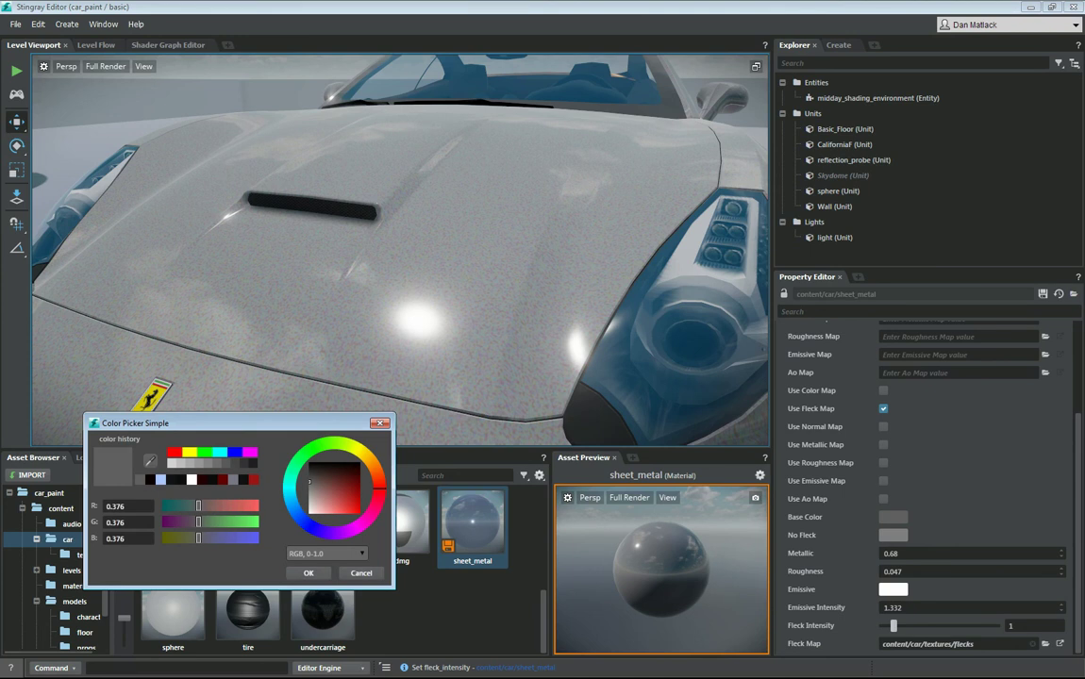
pyautogui.moveTo(334, 488)
pyautogui.mouseDown()
pyautogui.moveTo(360, 472)
pyautogui.moveTo(342, 475)
pyautogui.moveTo(359, 465)
pyautogui.moveTo(351, 469)
pyautogui.mouseUp()
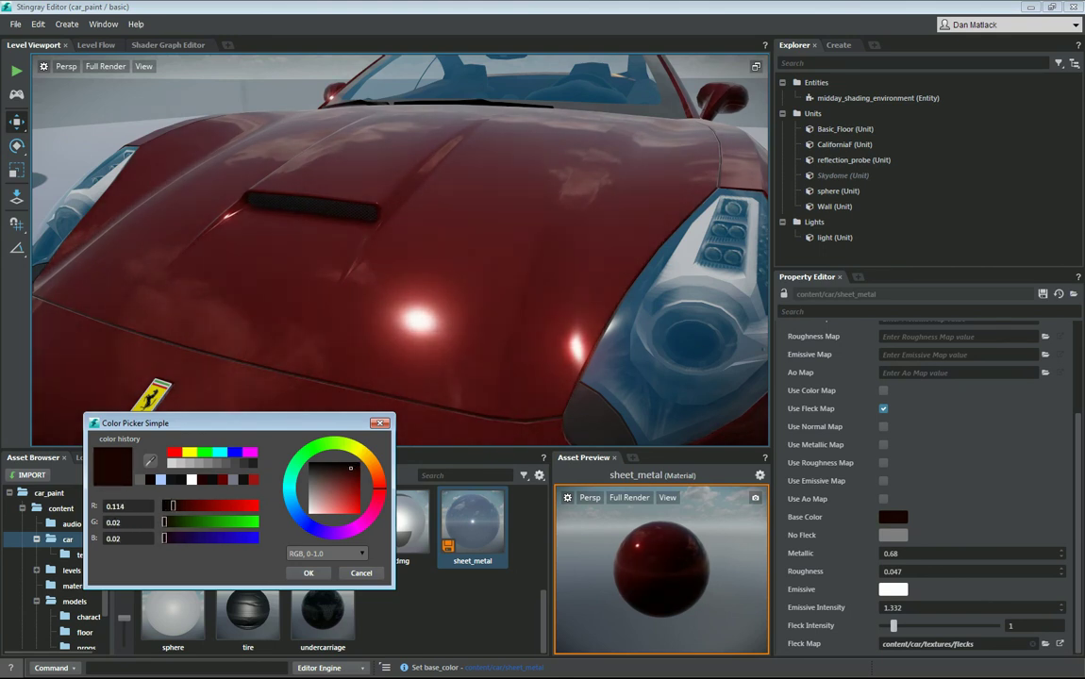
pyautogui.click(308, 573)
# Step: Examine the red flecked paint on the car's side, door and front from several angles
pyautogui.scroll(-5, 400, 250)
pyautogui.keyDown('alt'); pyautogui.moveTo(453, 274); pyautogui.dragTo(297, 225); pyautogui.keyUp('alt')
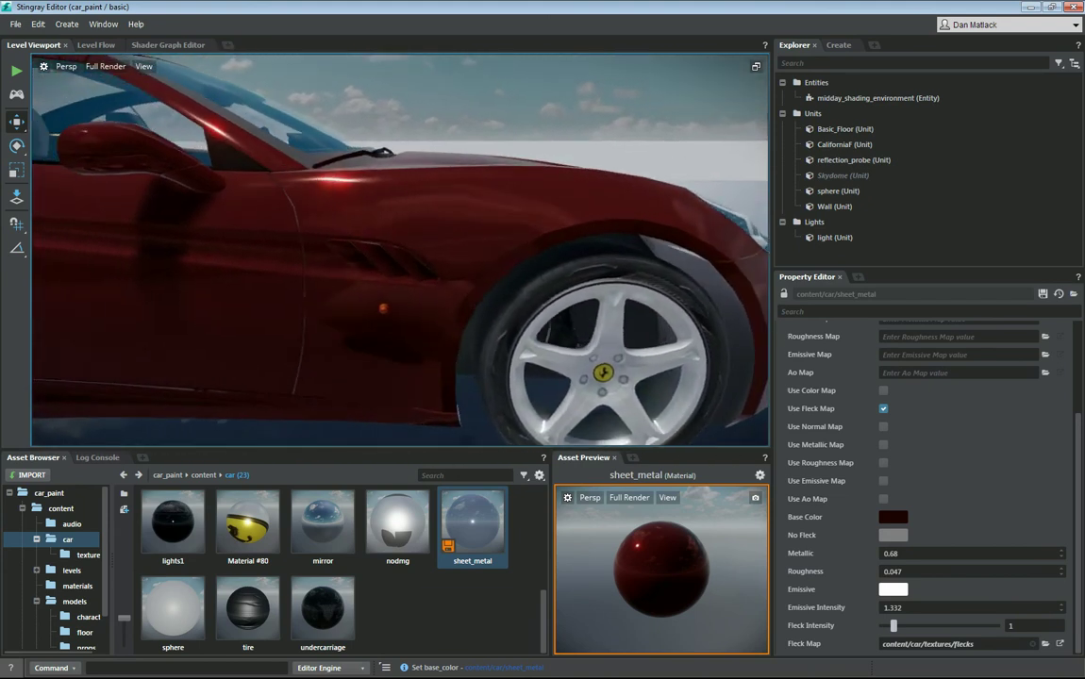
pyautogui.keyDown('alt'); pyautogui.moveTo(453, 226); pyautogui.dragTo(358, 283); pyautogui.keyUp('alt')
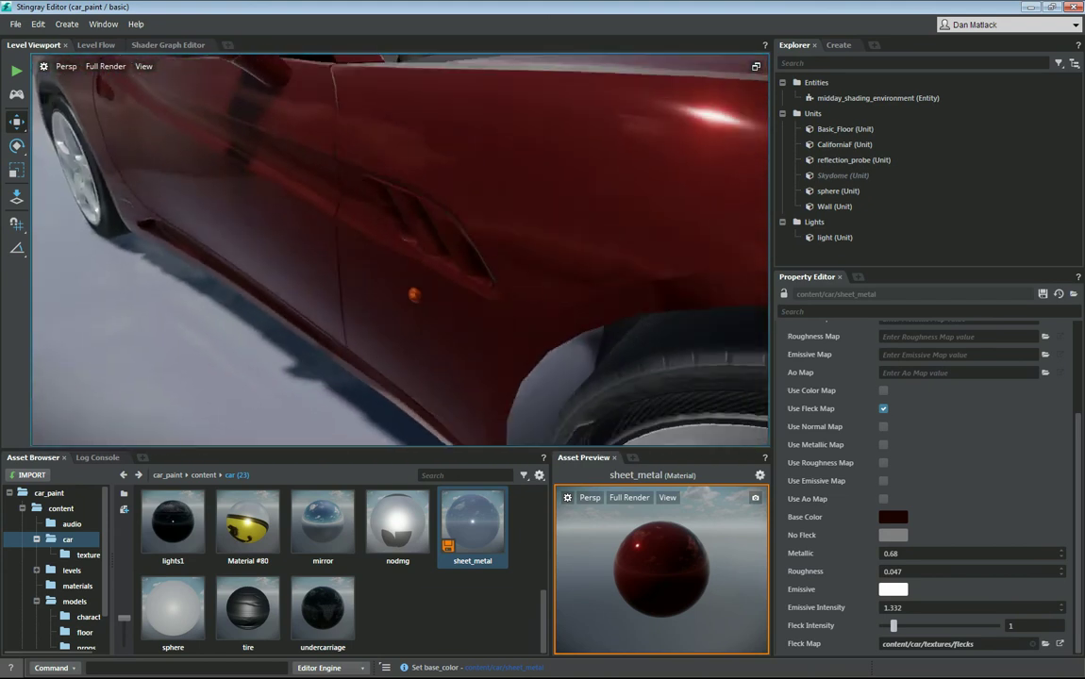
pyautogui.keyDown('alt'); pyautogui.moveTo(453, 255); pyautogui.dragTo(269, 248); pyautogui.keyUp('alt')
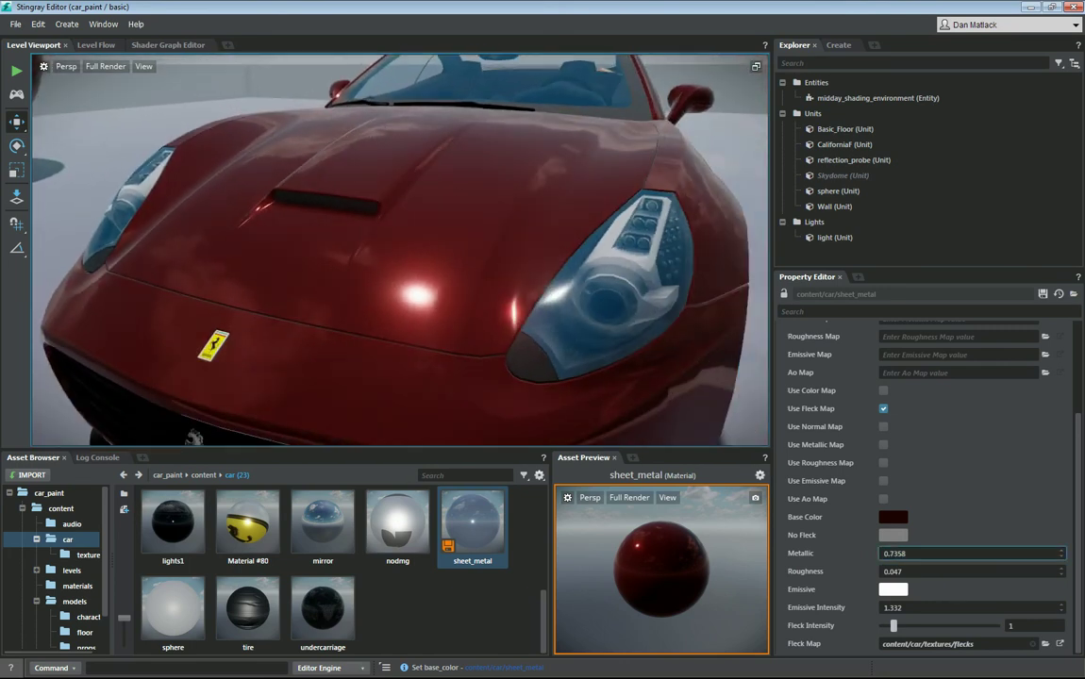
# Step: Set the sheet_metal material's Metallic to 0.7652 and its Roughness to 0.0246, after trying a rougher finish of 0.6035
pyautogui.moveTo(1061, 554)
pyautogui.mouseDown()
pyautogui.moveTo(1062, 532)
pyautogui.moveTo(1061, 590)
pyautogui.moveTo(1062, 524)
pyautogui.mouseUp()
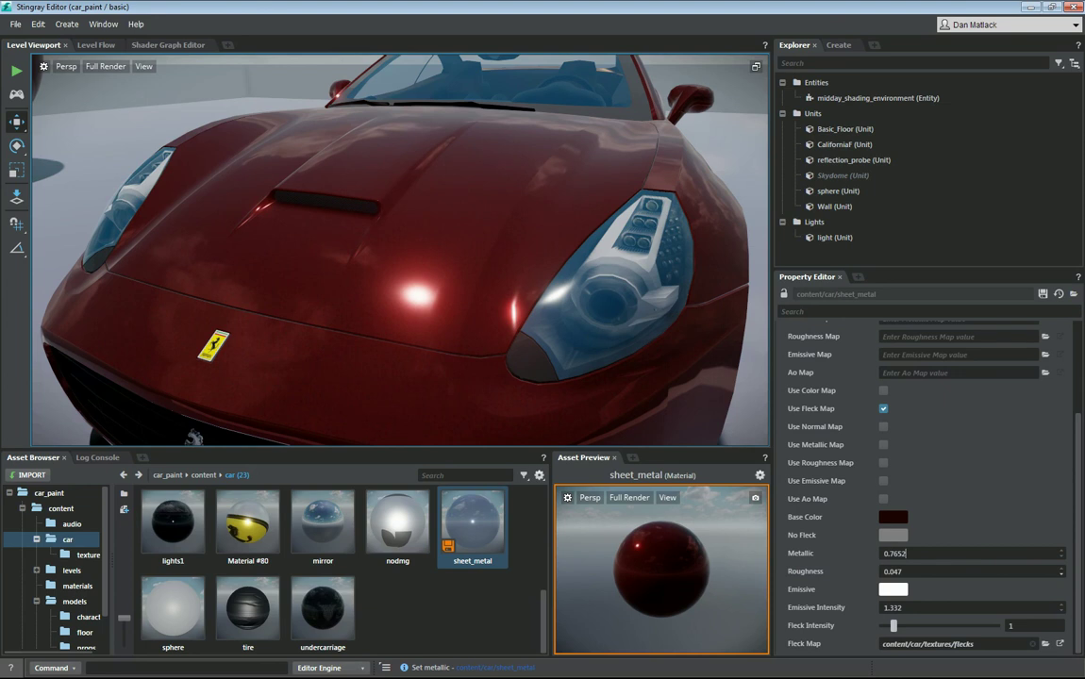
pyautogui.moveTo(1062, 572); pyautogui.dragTo(1061, 519)
pyautogui.keyDown('alt'); pyautogui.moveTo(491, 255); pyautogui.dragTo(350, 221); pyautogui.keyUp('alt')
pyautogui.scroll(-4, 425, 234)
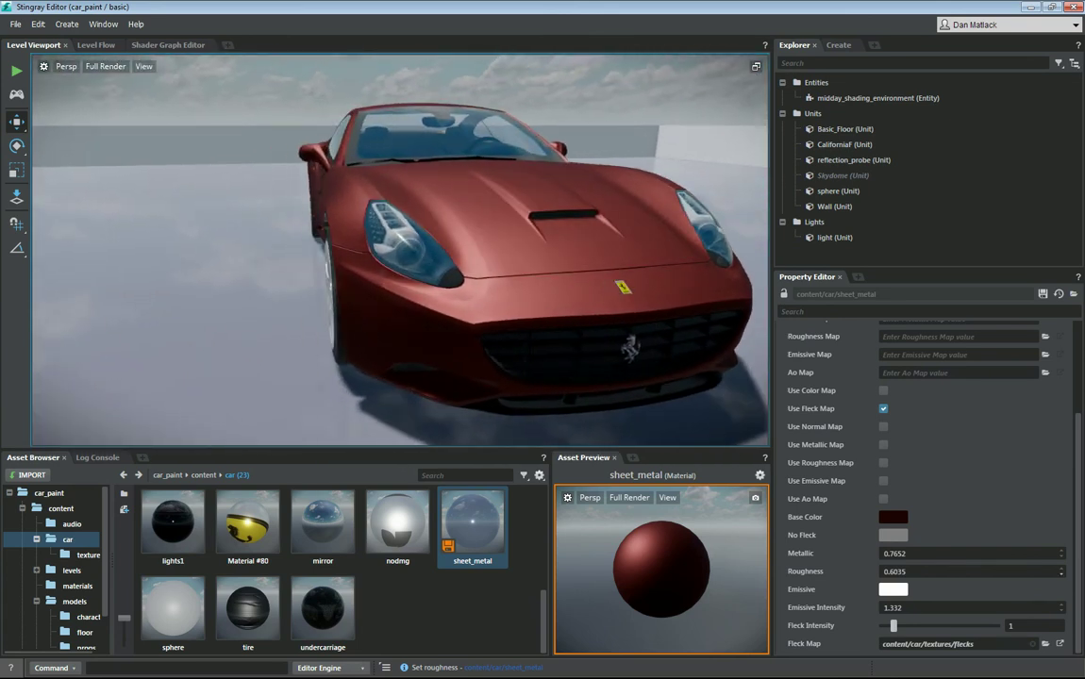
pyautogui.moveTo(1062, 571); pyautogui.dragTo(1062, 613)
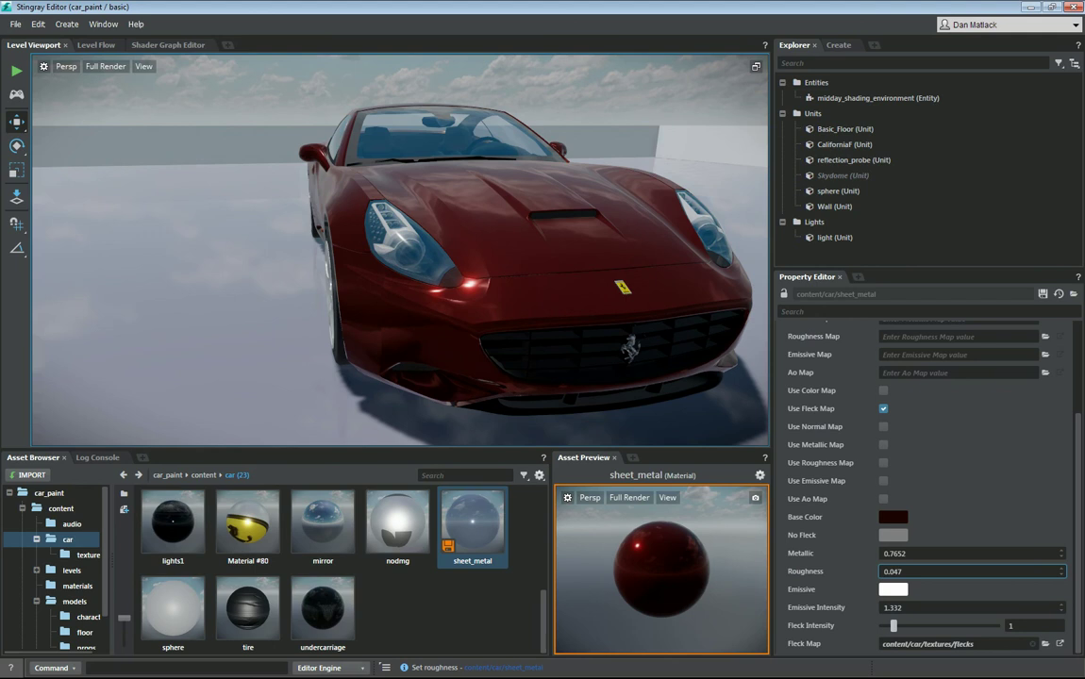
# Step: Bake the level's reflection probes so the reflections pick up the red car
pyautogui.press('w')
pyautogui.moveTo(400, 250); pyautogui.dragTo(434, 250, button='right')
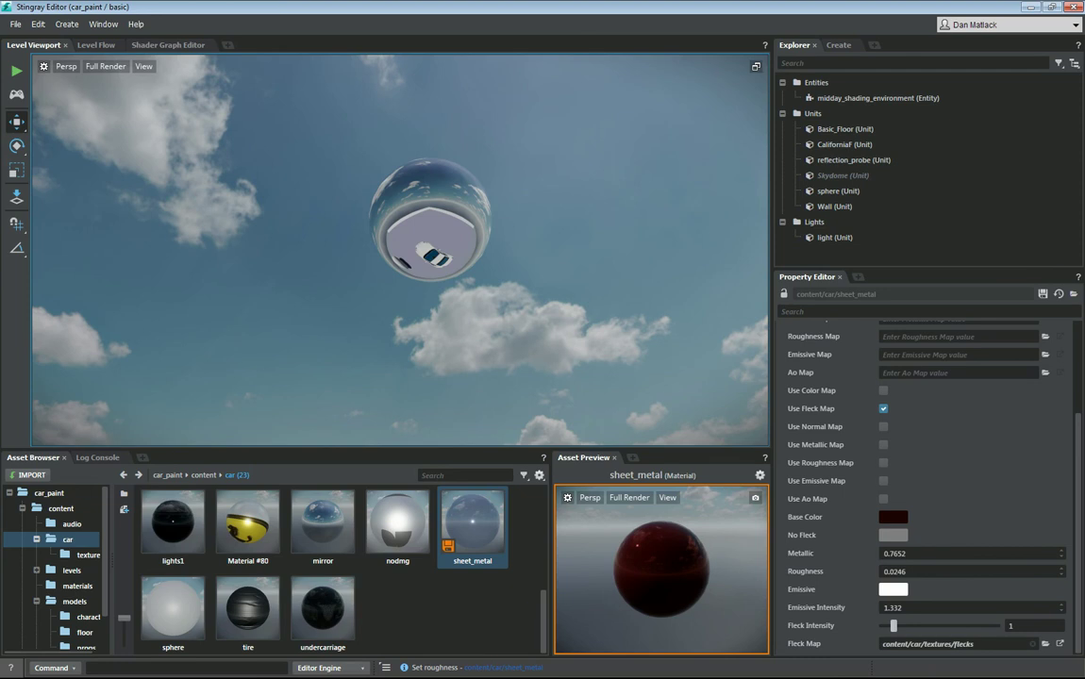
pyautogui.click(104, 24)
pyautogui.moveTo(128, 468)
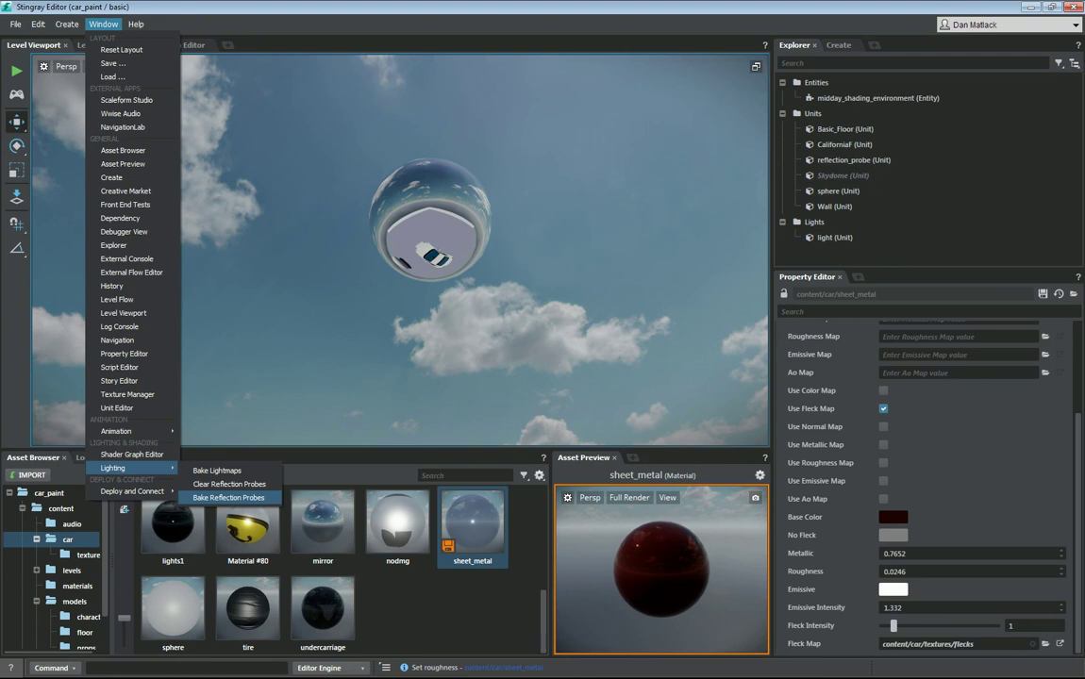
pyautogui.click(228, 497)
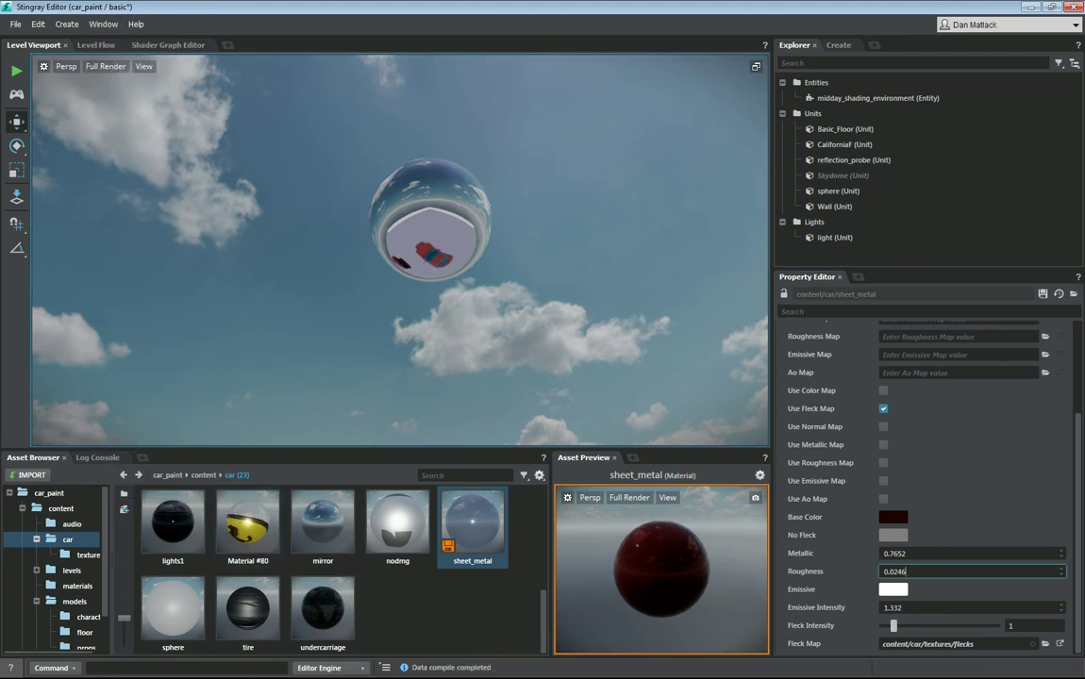
# Step: Examine the baked reflections on the red car and the floating sphere from several distances
pyautogui.moveTo(401, 283); pyautogui.dragTo(379, 293, button='right')
pyautogui.press('w')
pyautogui.press('w')
pyautogui.press('w')
pyautogui.press('w')
pyautogui.press('s')
pyautogui.press('w')
pyautogui.press('s')
pyautogui.press('w')
pyautogui.press('s')
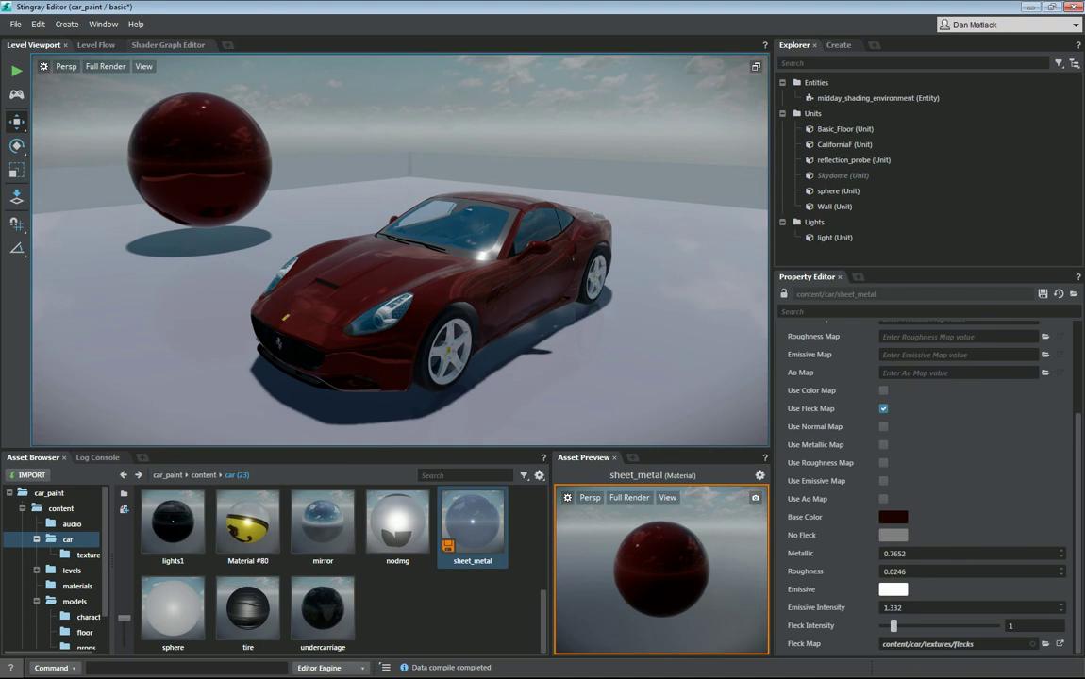
# Step: Examine the sheet_metal shader graph's fleck nodes, from Texcoord0 and Fleck_Intensity through the Fleck Map Switch to the Multiply with the base color
pyautogui.click(168, 46)
pyautogui.scroll(-7, 372, 255)
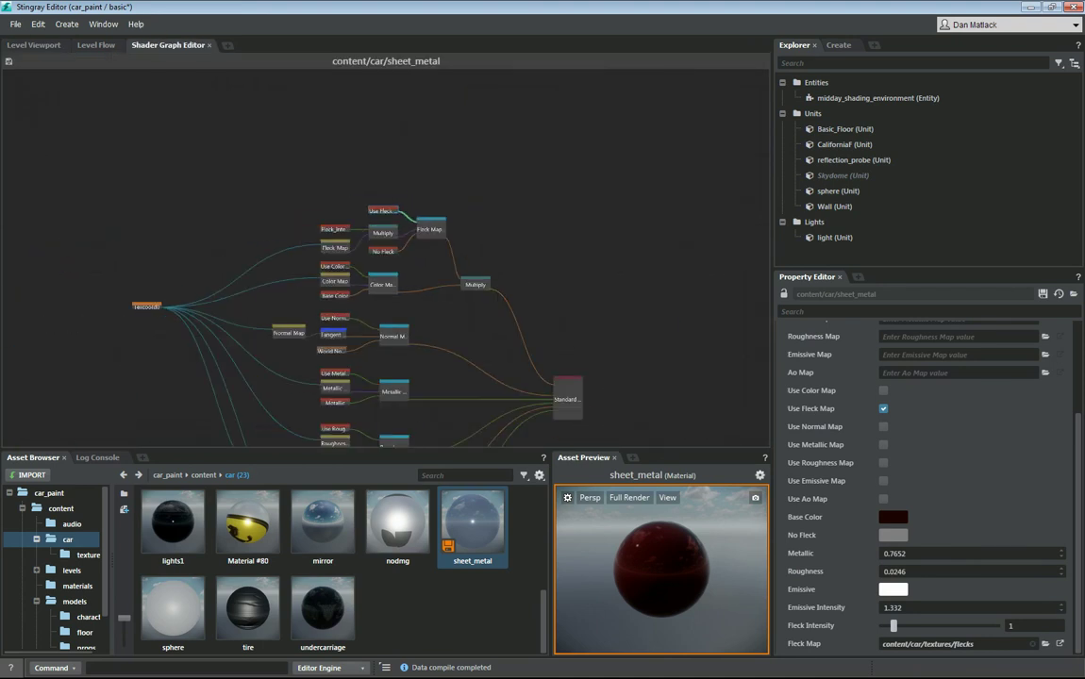
pyautogui.moveTo(377, 261); pyautogui.dragTo(293, 182, button='middle')
pyautogui.scroll(7, 385, 255)
pyautogui.moveTo(386, 255); pyautogui.dragTo(557, 447, button='middle')
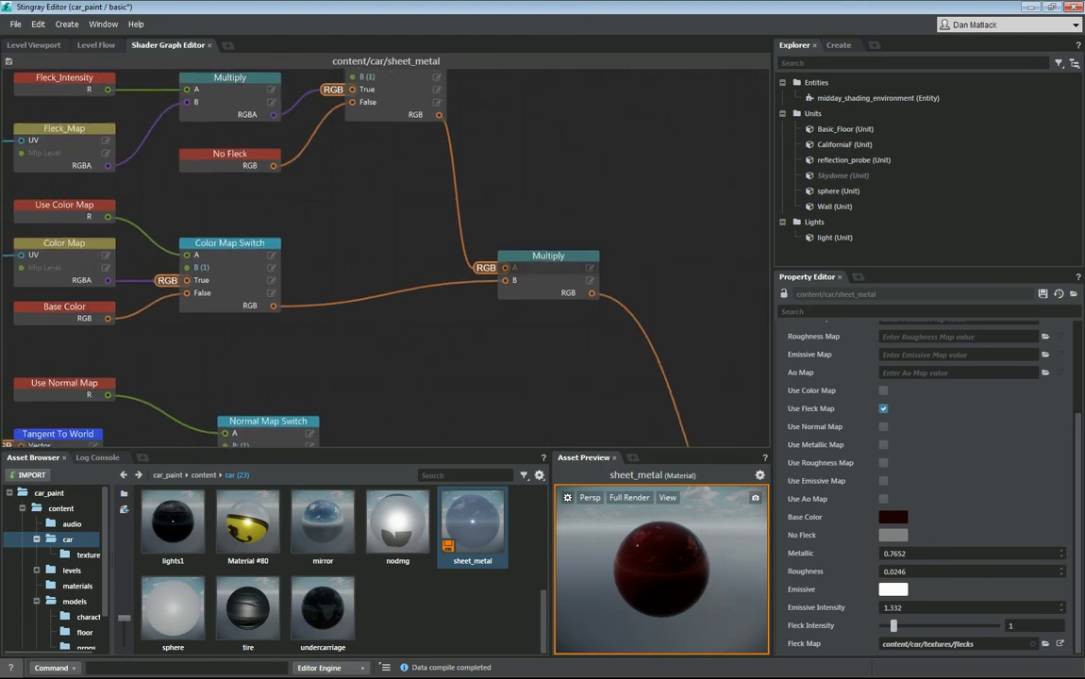
pyautogui.moveTo(323, 246); pyautogui.dragTo(416, 321, button='middle')
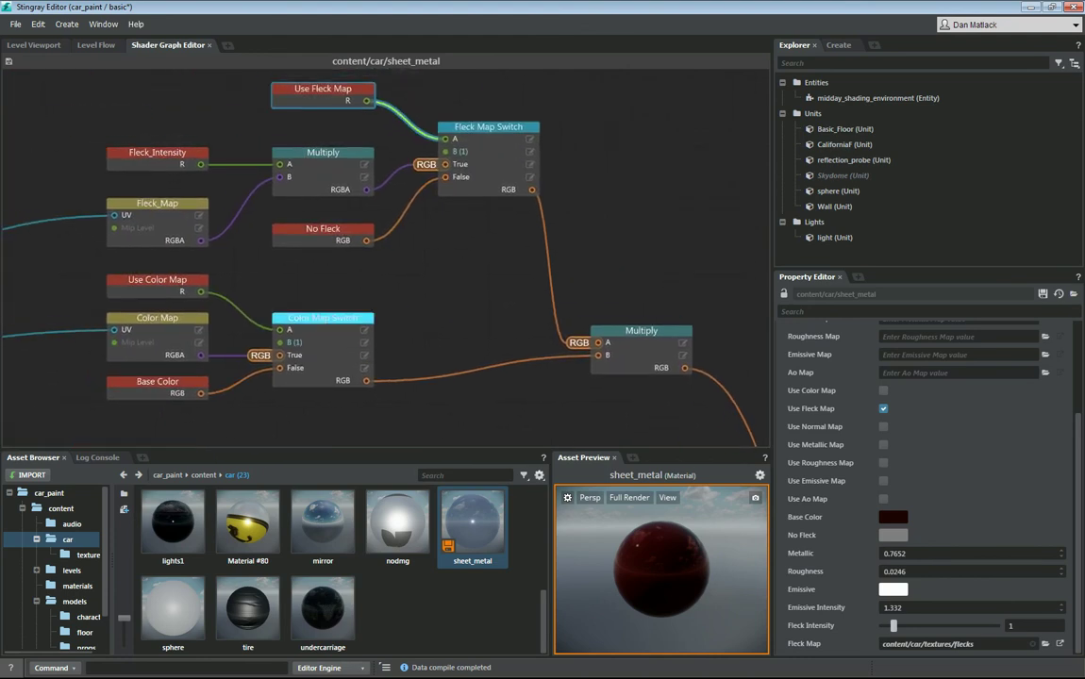
pyautogui.moveTo(385, 255); pyautogui.dragTo(420, 303, button='middle')
pyautogui.scroll(1, 386, 257)
pyautogui.scroll(-1, 386, 257)
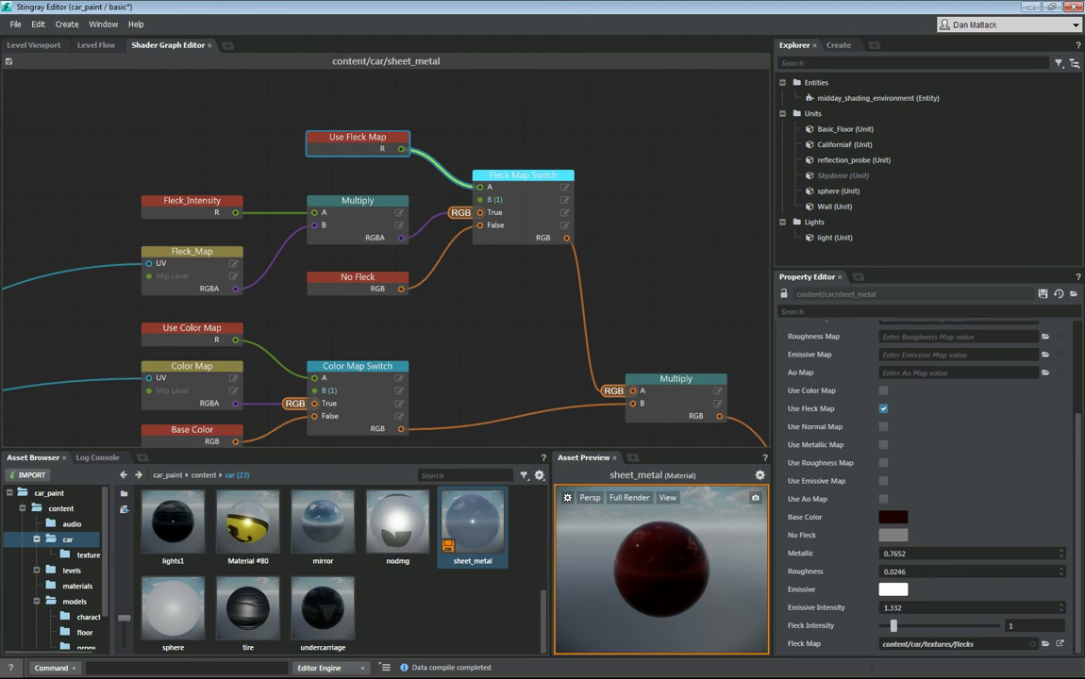
pyautogui.moveTo(386, 257); pyautogui.dragTo(407, 237, button='middle')
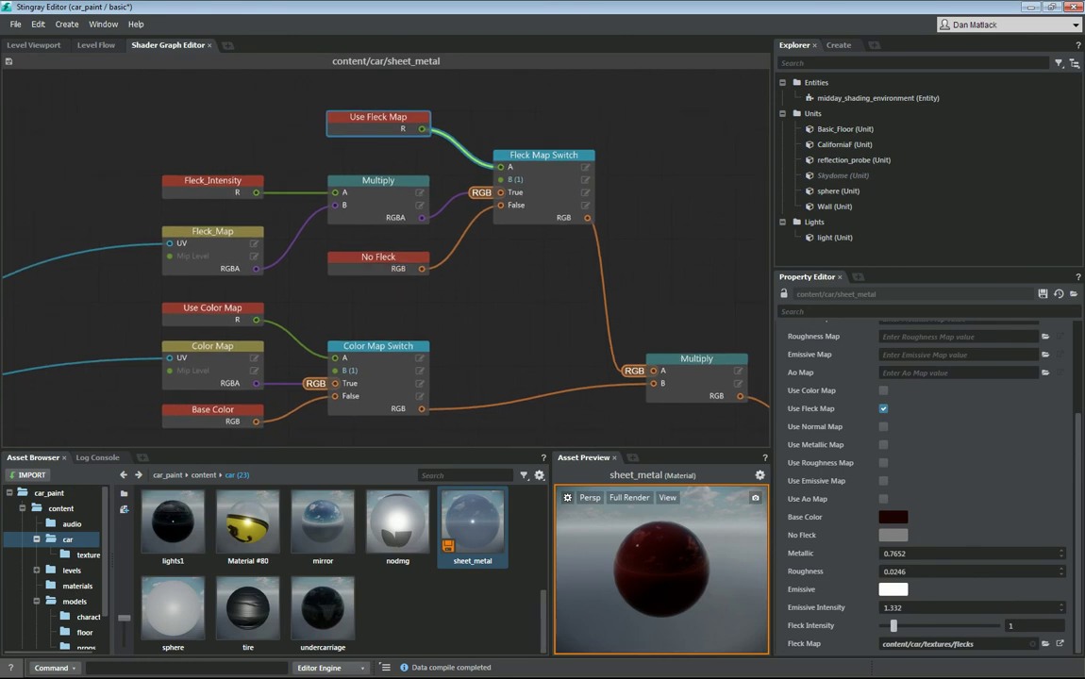
pyautogui.moveTo(221, 290); pyautogui.dragTo(432, 258, button='middle')
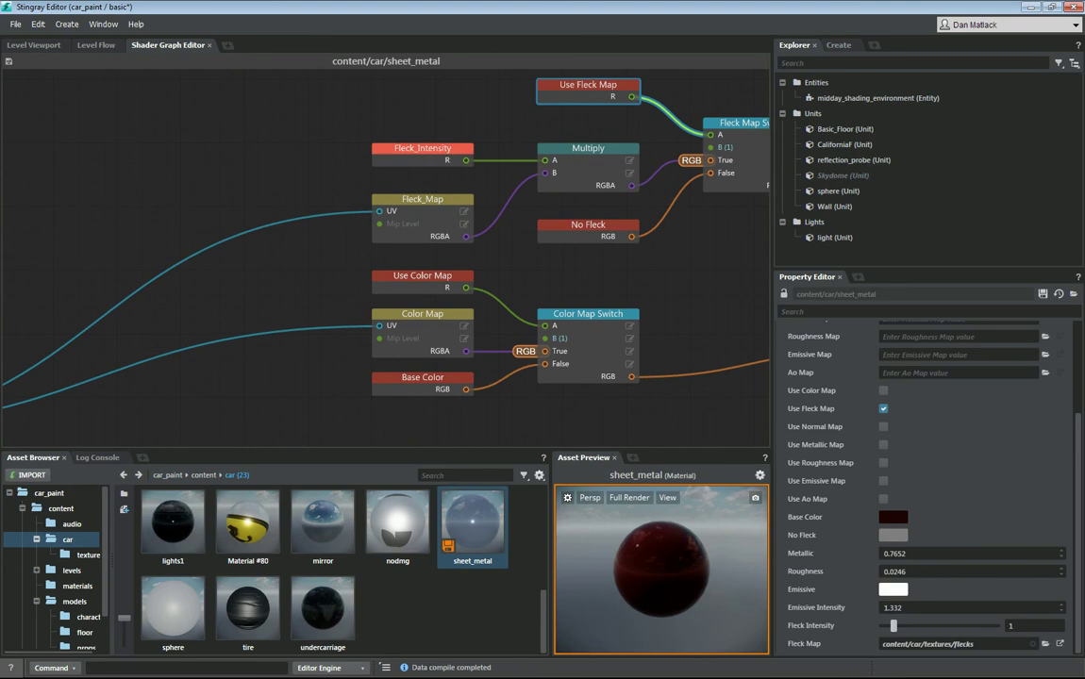
pyautogui.scroll(-2, 385, 252)
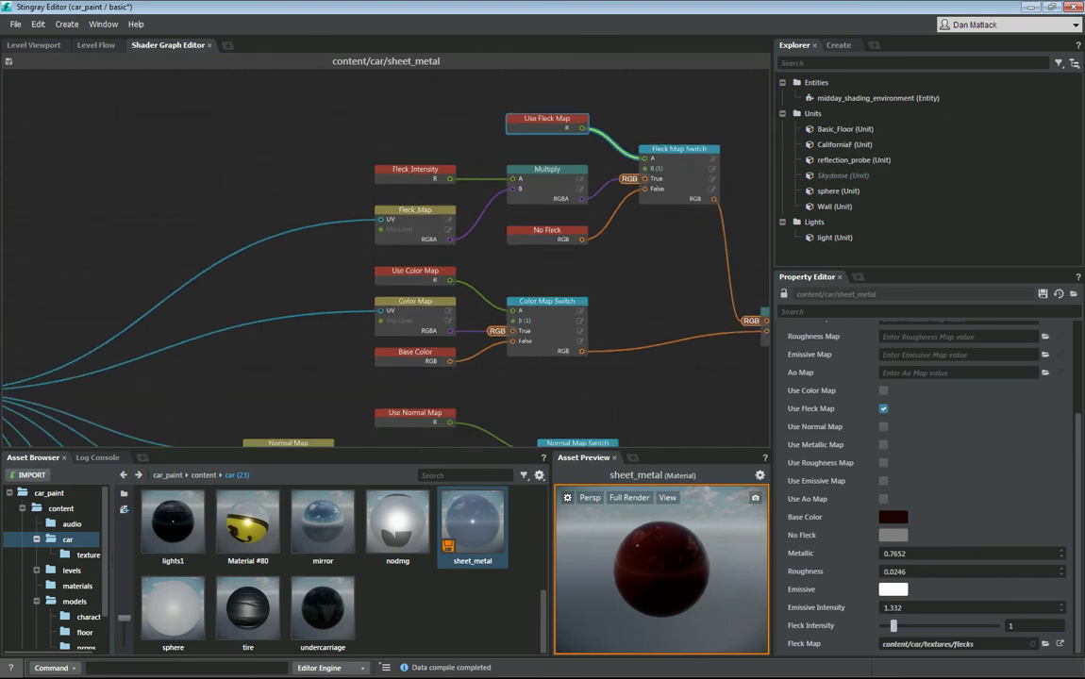
pyautogui.scroll(-2, 385, 254)
pyautogui.moveTo(385, 254); pyautogui.dragTo(529, 220, button='middle')
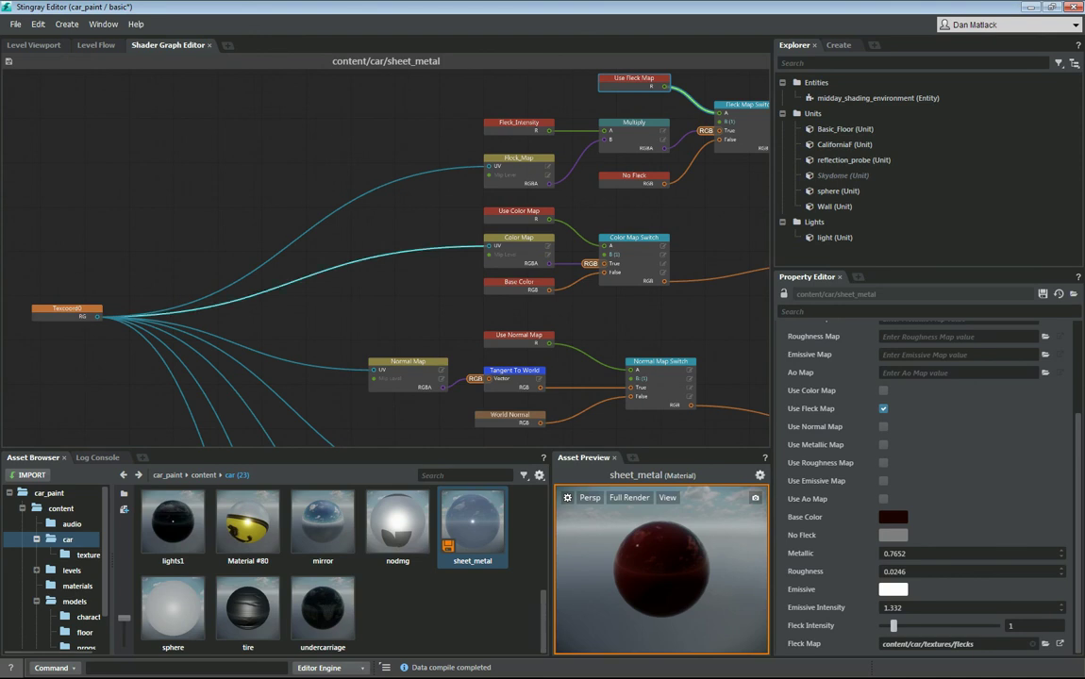
pyautogui.moveTo(415, 263); pyautogui.dragTo(173, 291, button='middle')
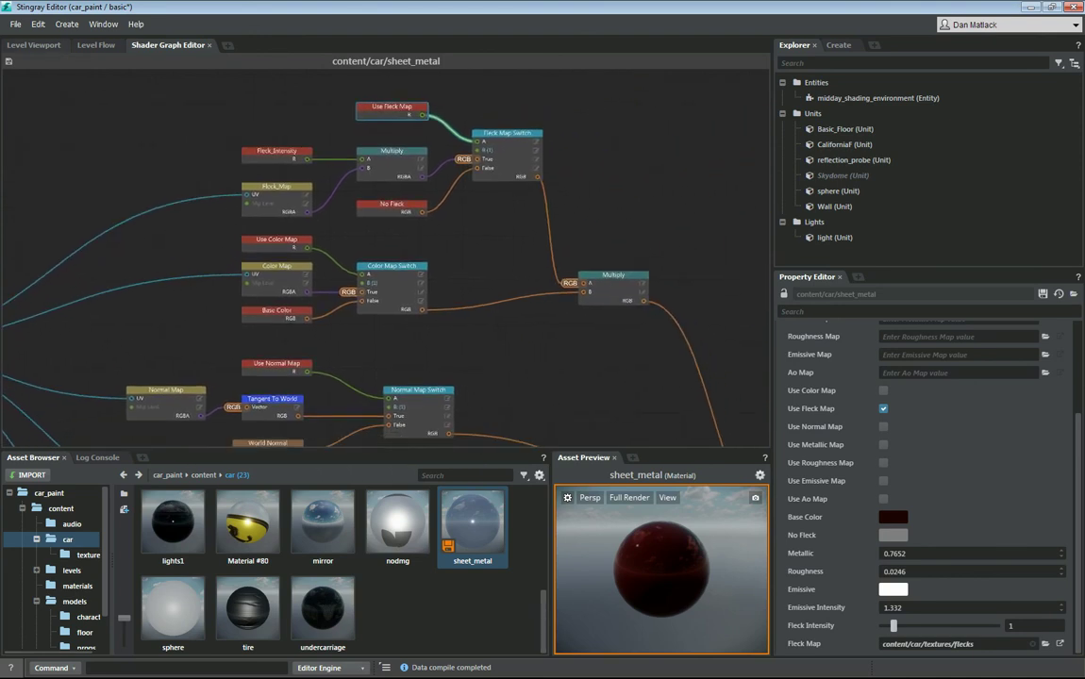
# Step: Back in the level view of the car, change the material's Base Color to a deeper red with RGB values 0.1, 0.005, 0.005
pyautogui.click(33, 46)
pyautogui.press('w')
pyautogui.moveTo(400, 250); pyautogui.dragTo(355, 243, button='right')
pyautogui.press('s')
pyautogui.press('w')
pyautogui.press('s')
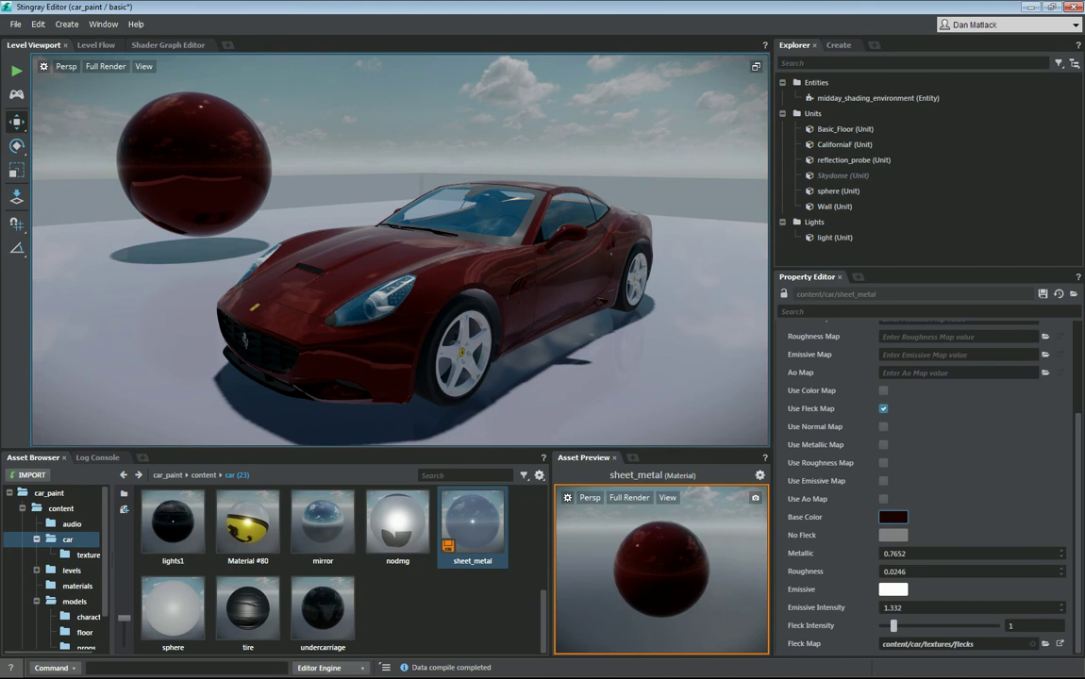
pyautogui.click(894, 517)
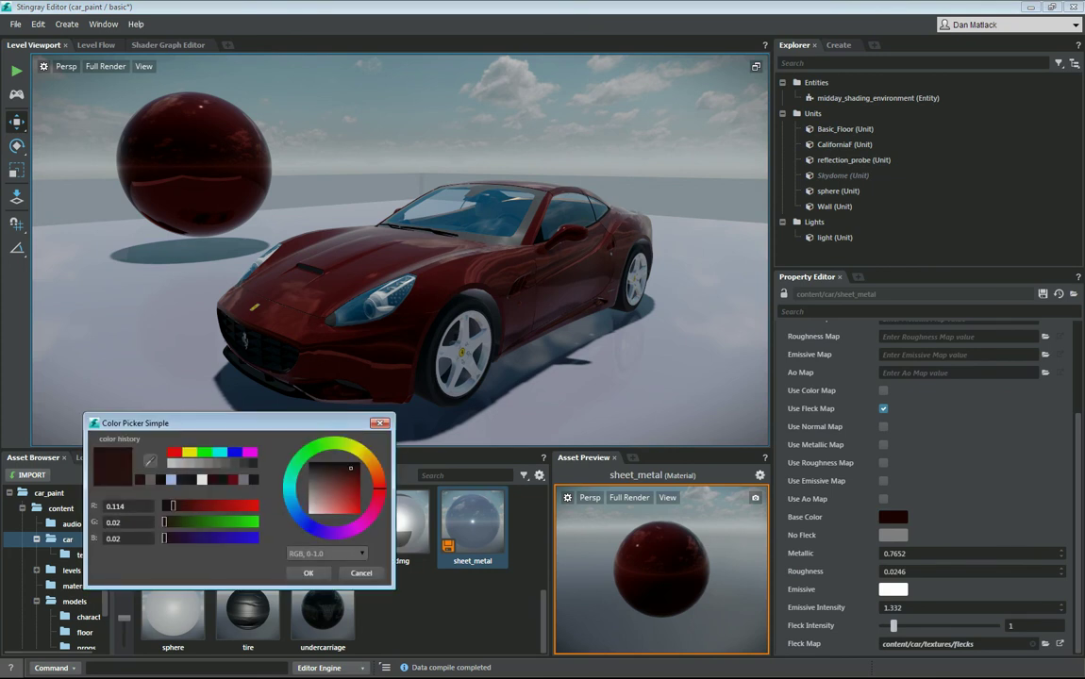
pyautogui.moveTo(350, 468)
pyautogui.mouseDown()
pyautogui.moveTo(359, 445)
pyautogui.moveTo(357, 469)
pyautogui.mouseUp()
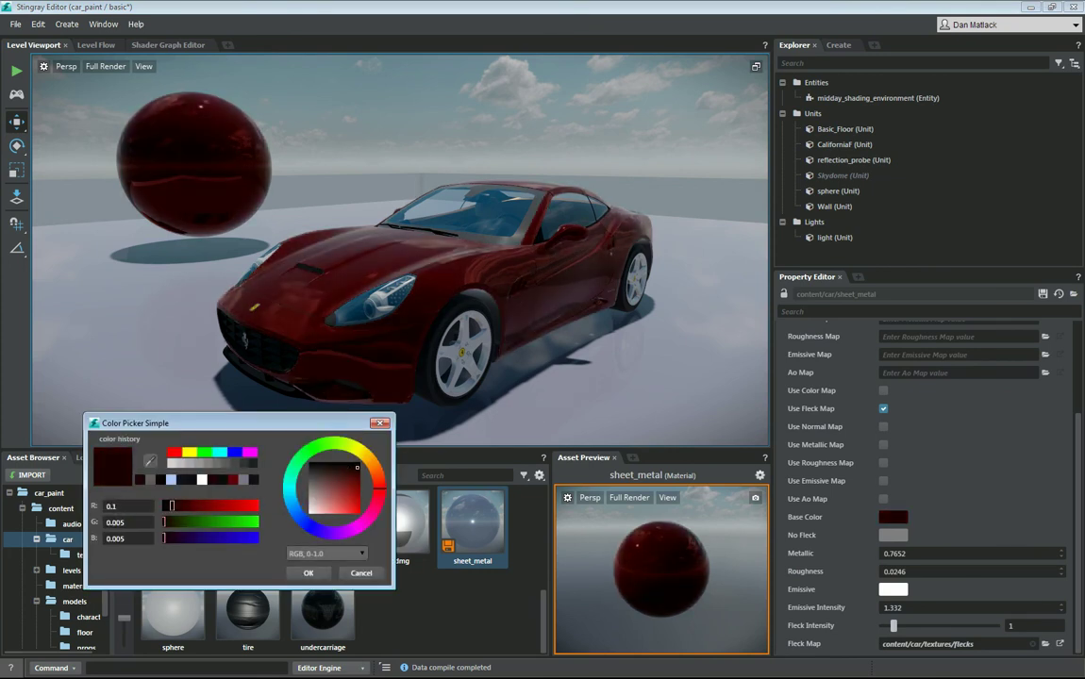
pyautogui.click(308, 573)
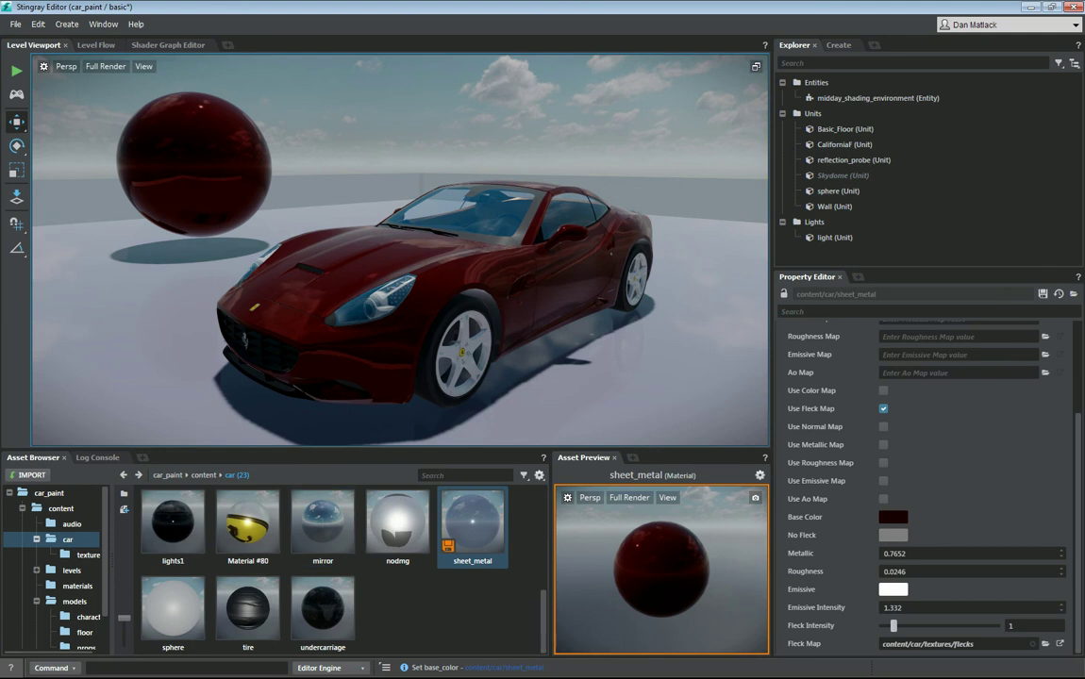